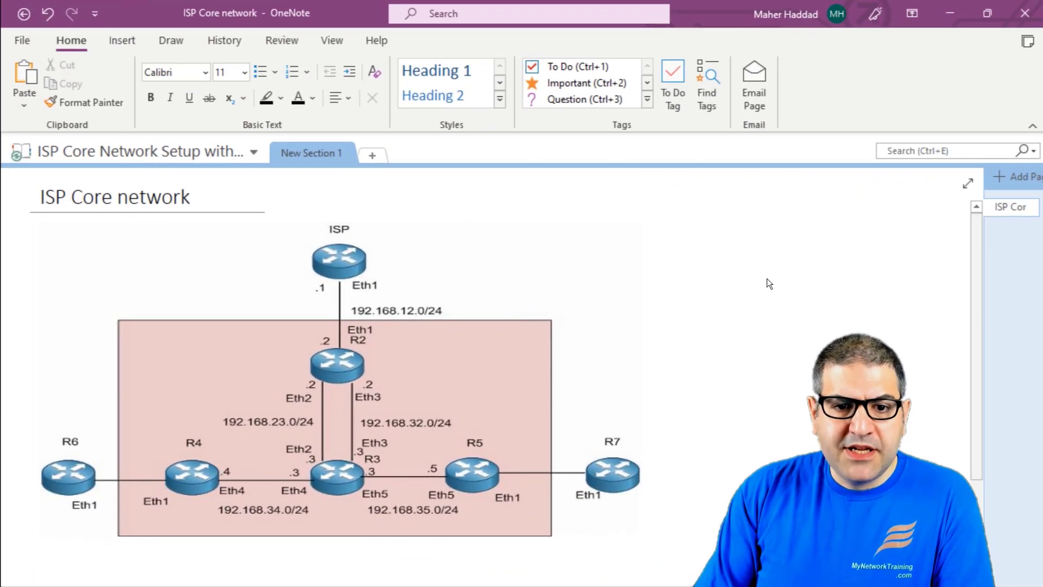
# Draw a black arrow pointing into the shaded core area and red arrows pointing at routers R7 and R6.
pyautogui.hotkey('alt', 'd')
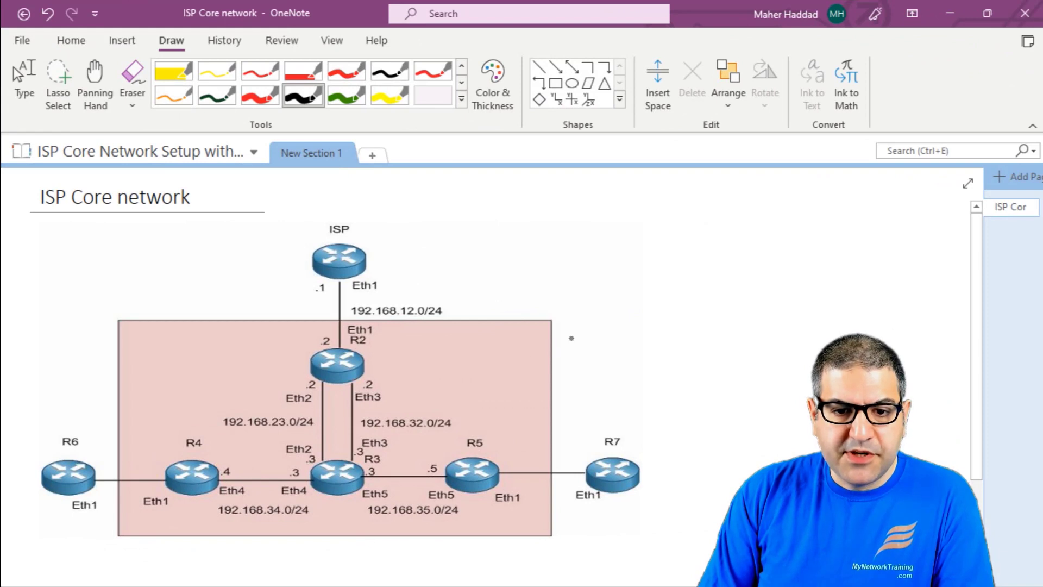
pyautogui.moveTo(584, 332)
pyautogui.mouseDown()
pyautogui.moveTo(505, 362)
pyautogui.moveTo(524, 377)
pyautogui.mouseUp()
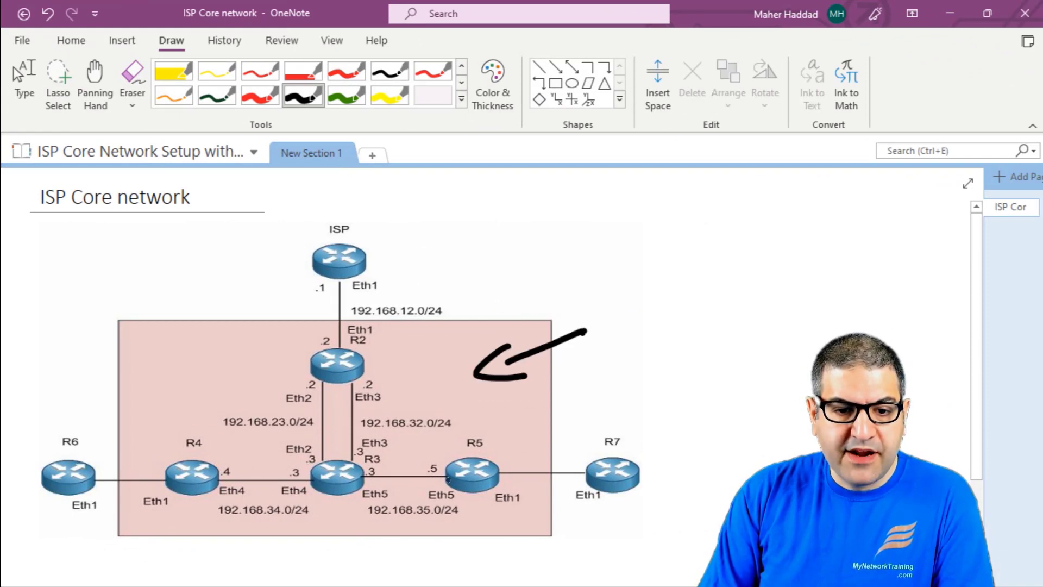
pyautogui.click(260, 96)
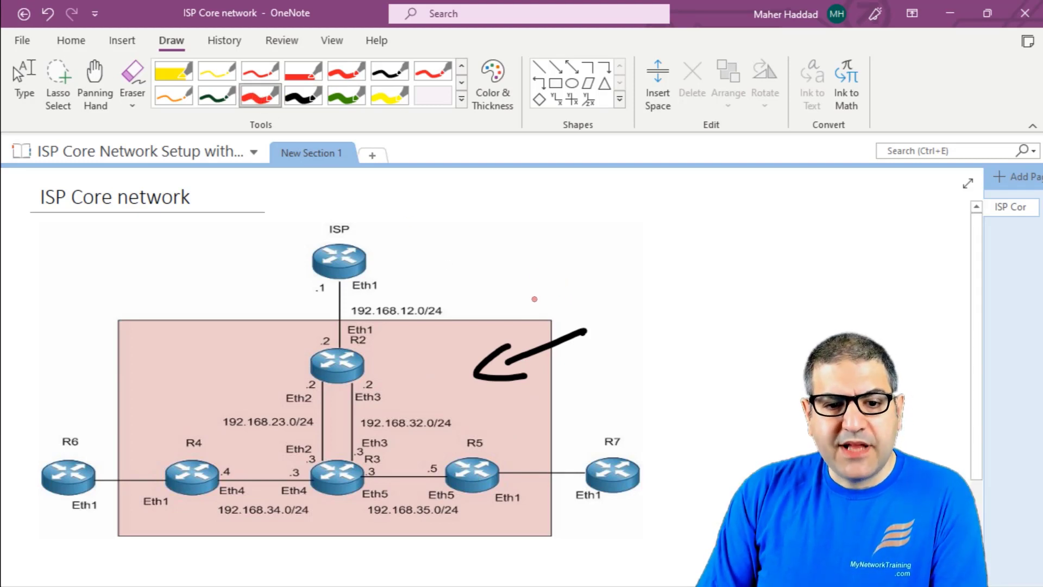
pyautogui.moveTo(671, 420)
pyautogui.mouseDown()
pyautogui.moveTo(652, 451)
pyautogui.moveTo(663, 478)
pyautogui.mouseUp()
pyautogui.scroll(-1, 527, 453)
pyautogui.hotkey('ctrl', 'z')
pyautogui.hotkey('ctrl', 'z')
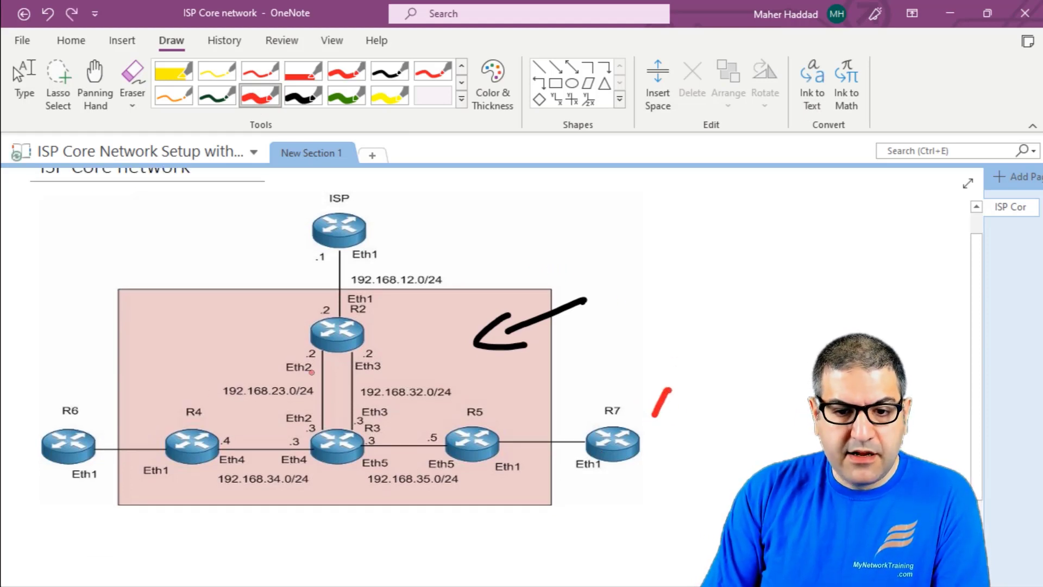
pyautogui.moveTo(640, 411); pyautogui.dragTo(681, 409)
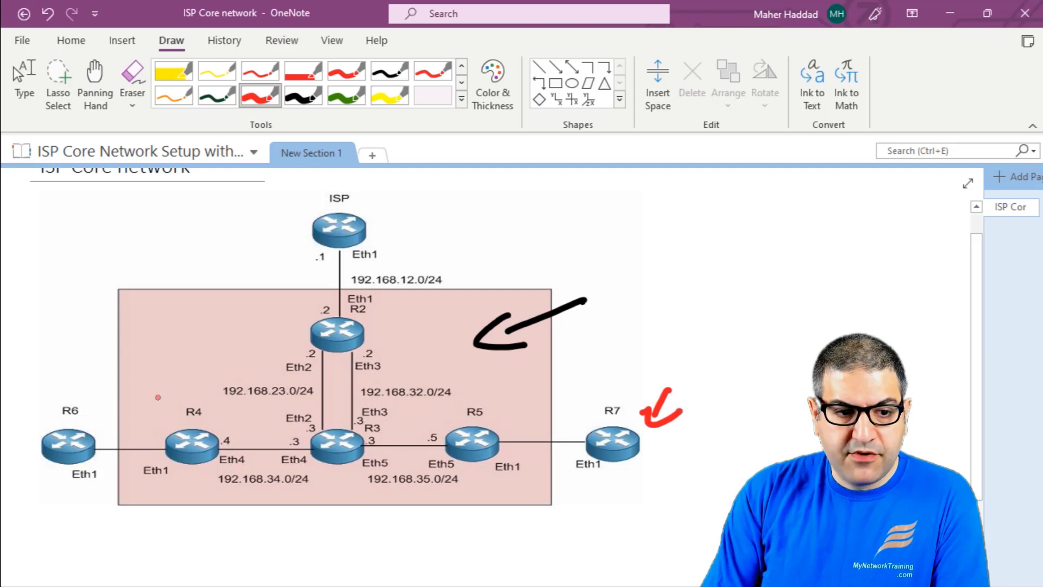
pyautogui.moveTo(71, 373)
pyautogui.mouseDown()
pyautogui.moveTo(75, 403)
pyautogui.moveTo(95, 389)
pyautogui.mouseUp()
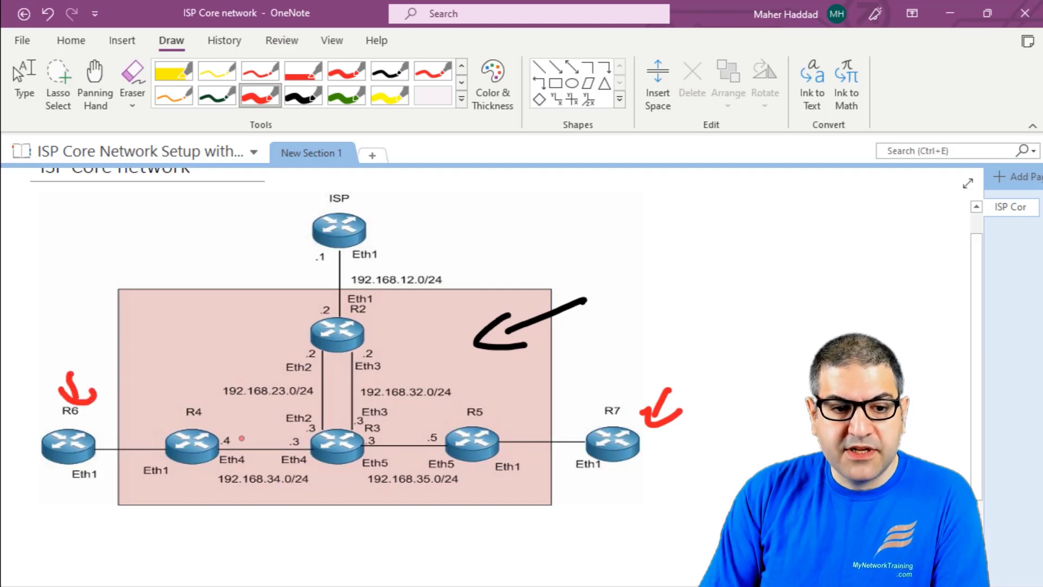
pyautogui.press('Escape')
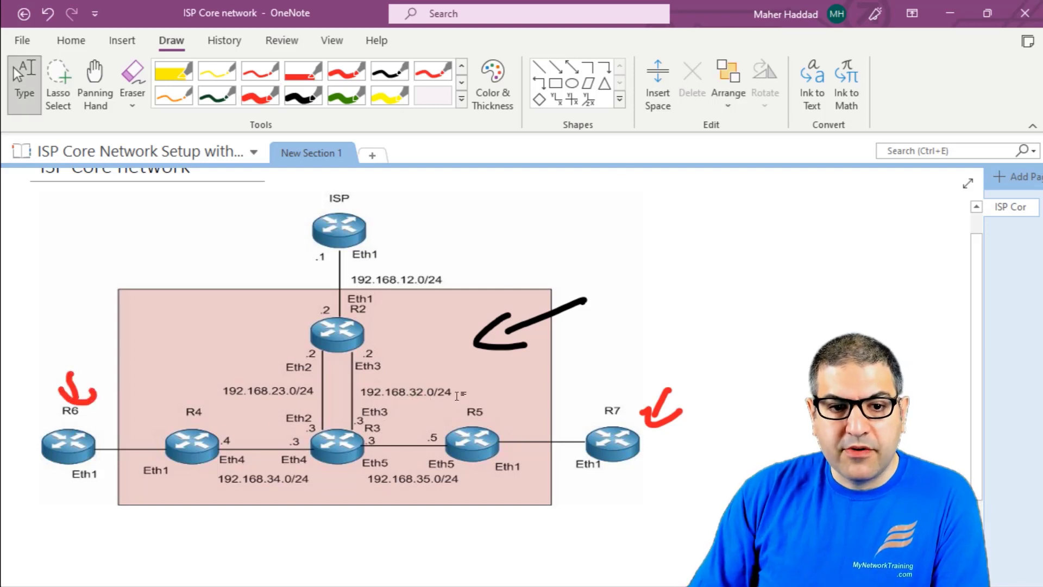
pyautogui.scroll(1, 623, 365)
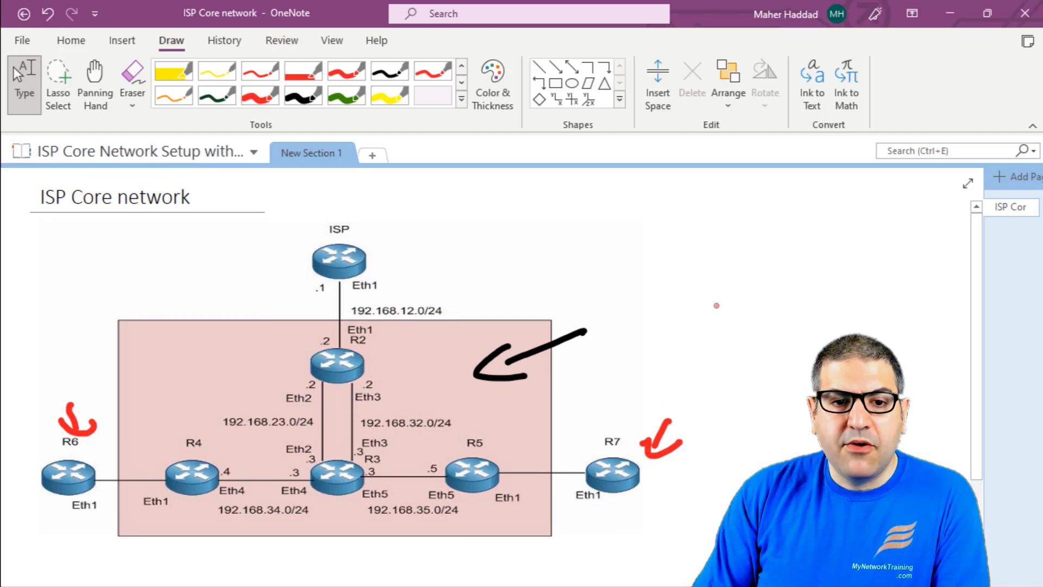
# Mark the ISP router and its link to R2 with red arrows, including curved arrows in both directions between the two routers.
pyautogui.hotkey('alt', 'd')
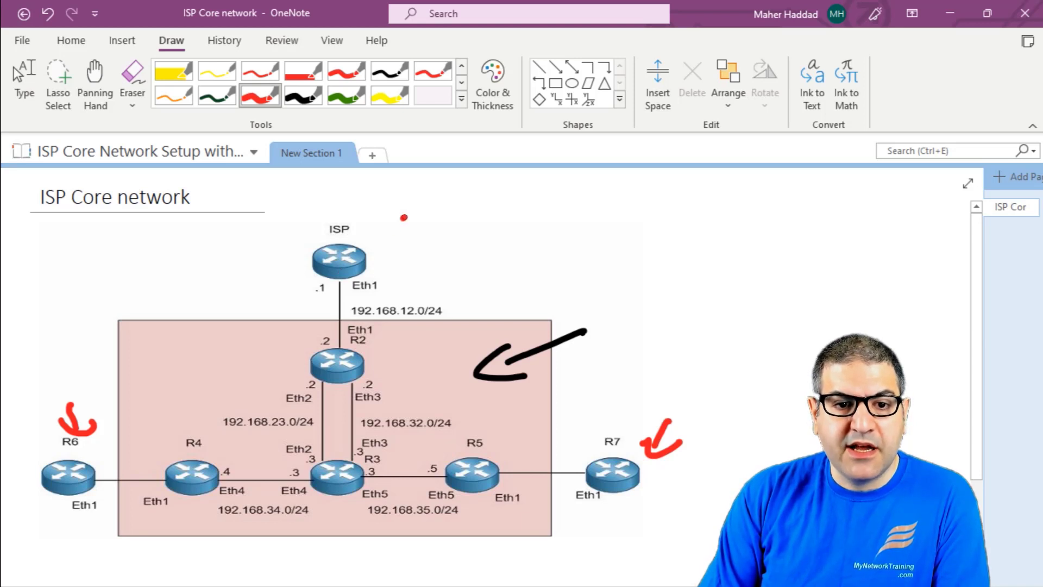
pyautogui.moveTo(405, 217)
pyautogui.mouseDown()
pyautogui.moveTo(383, 240)
pyautogui.moveTo(405, 238)
pyautogui.mouseUp()
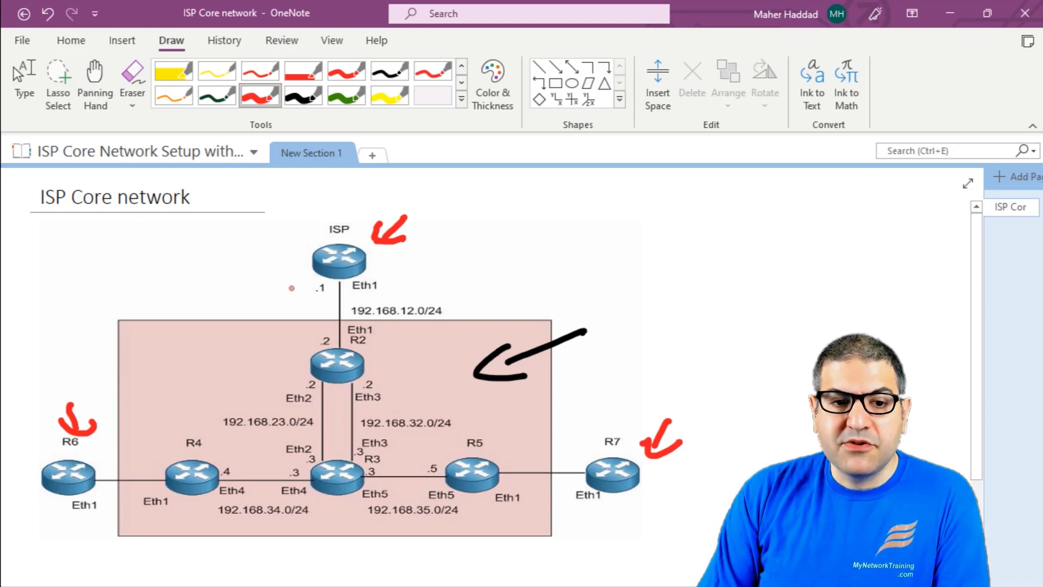
pyautogui.moveTo(274, 285)
pyautogui.mouseDown()
pyautogui.moveTo(301, 302)
pyautogui.moveTo(289, 308)
pyautogui.mouseUp()
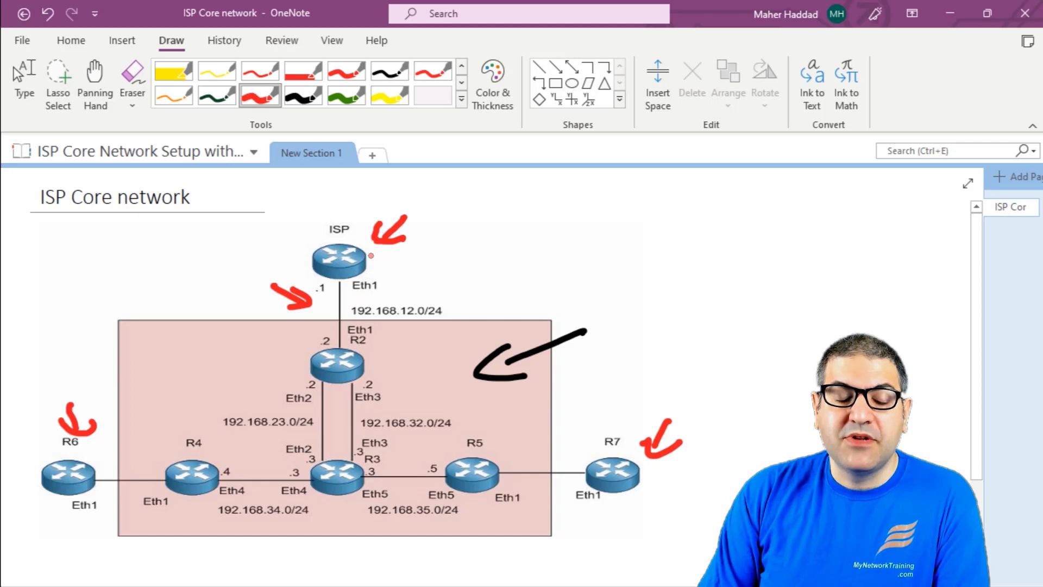
pyautogui.moveTo(362, 260)
pyautogui.mouseDown()
pyautogui.moveTo(441, 283)
pyautogui.moveTo(421, 335)
pyautogui.moveTo(374, 352)
pyautogui.moveTo(379, 338)
pyautogui.moveTo(392, 361)
pyautogui.mouseUp()
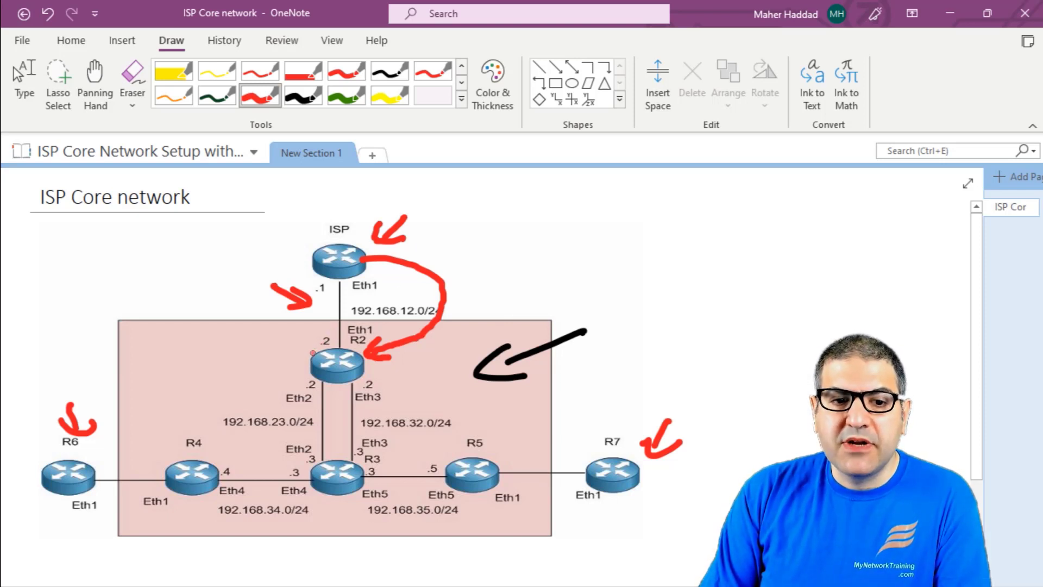
pyautogui.moveTo(314, 356)
pyautogui.mouseDown()
pyautogui.moveTo(312, 299)
pyautogui.moveTo(327, 314)
pyautogui.mouseUp()
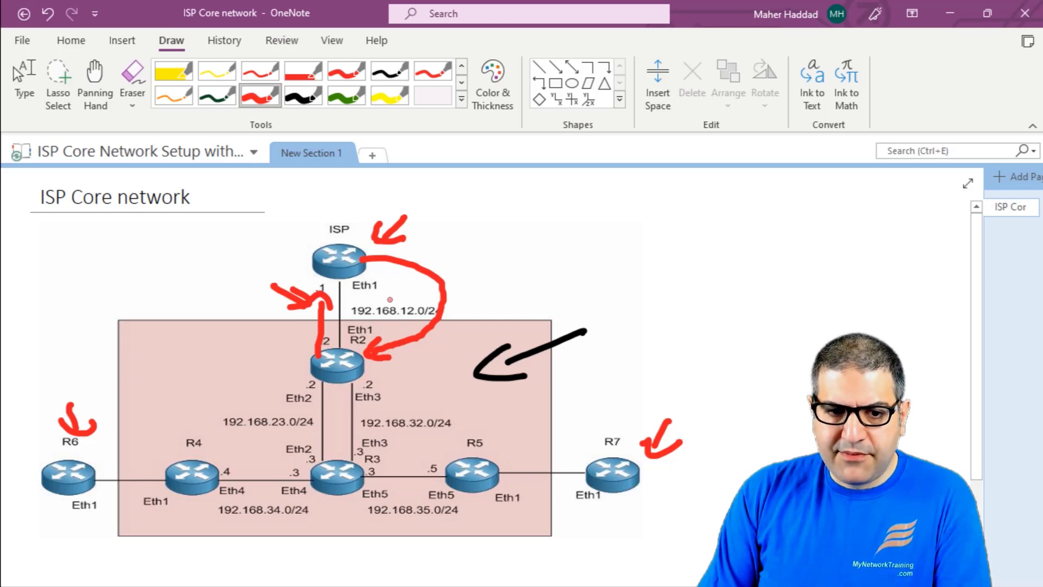
pyautogui.moveTo(289, 222); pyautogui.dragTo(315, 239)
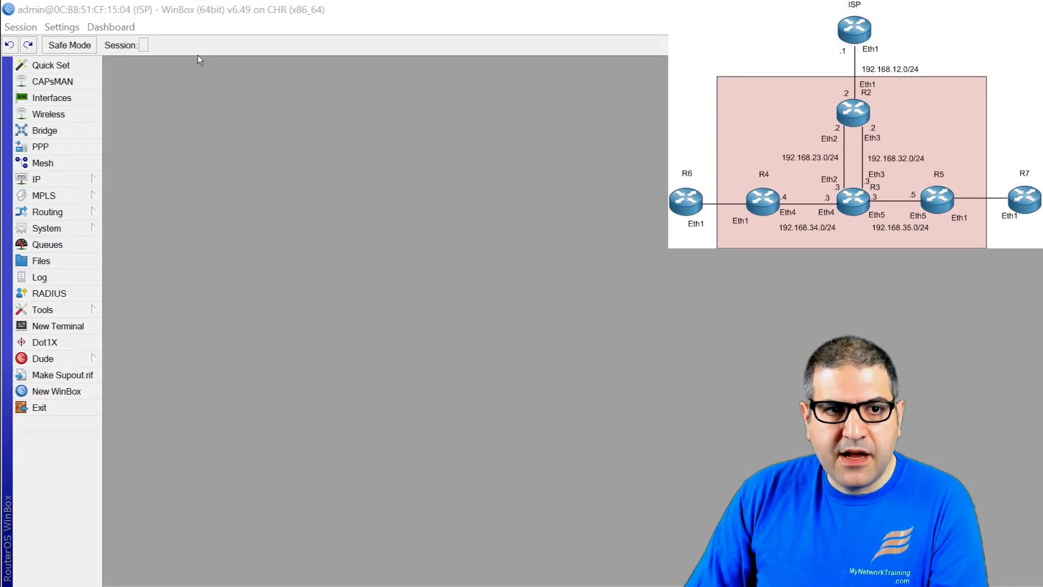
# In WinBox, add the IP address 192.168.12.1/24 on ether1 of the ISP router, and tick off task 1 on the PowerPoint slide.
pyautogui.click(120, 8)
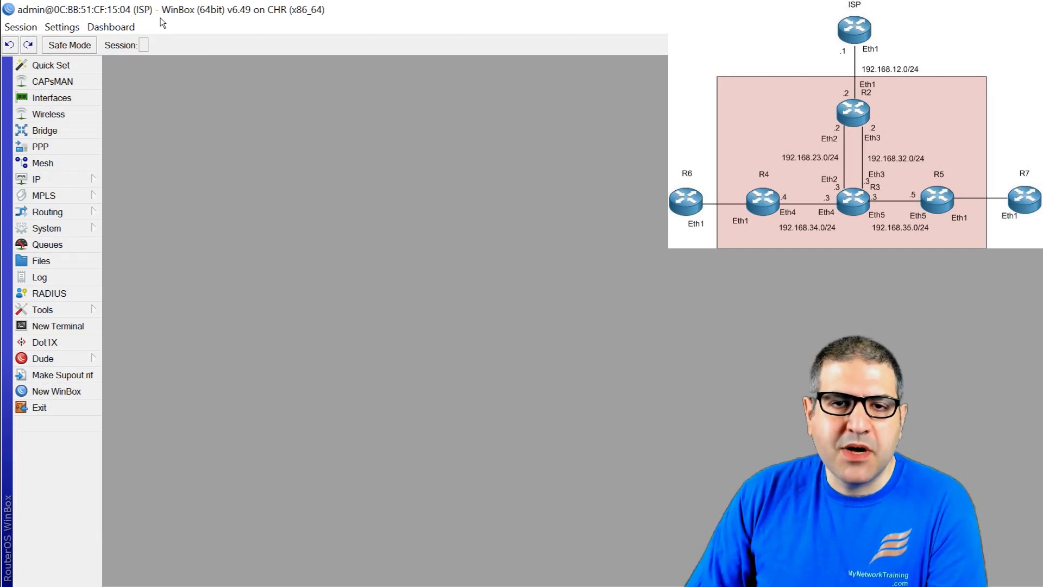
pyautogui.click(82, 180)
pyautogui.click(163, 205)
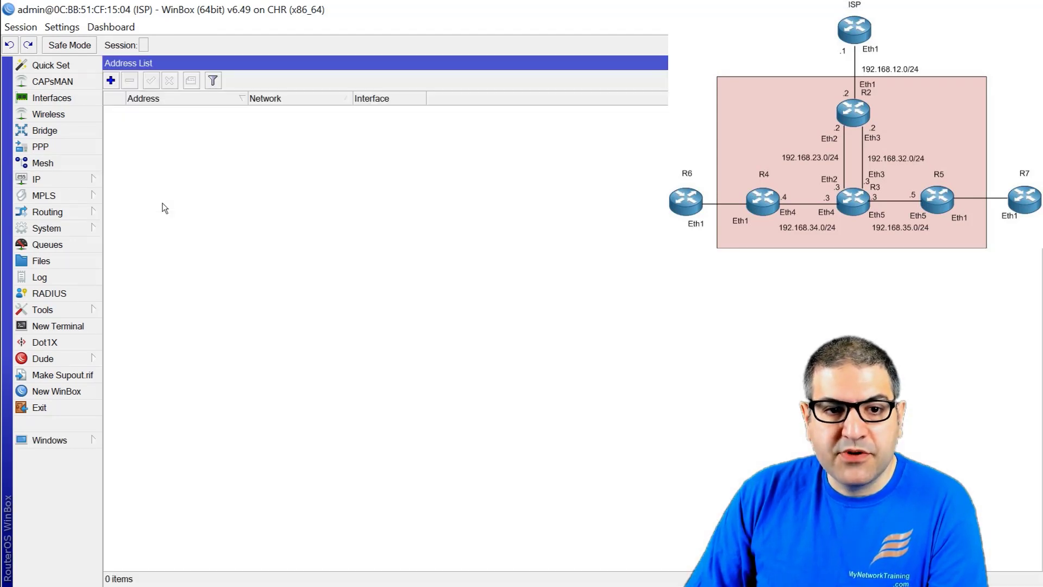
pyautogui.click(112, 81)
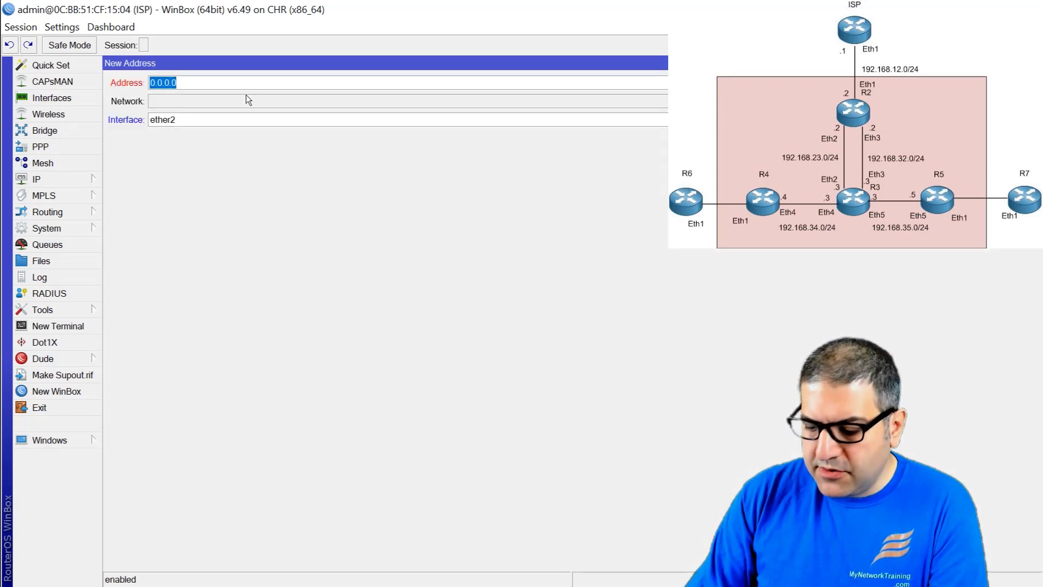
pyautogui.write('192.168.')
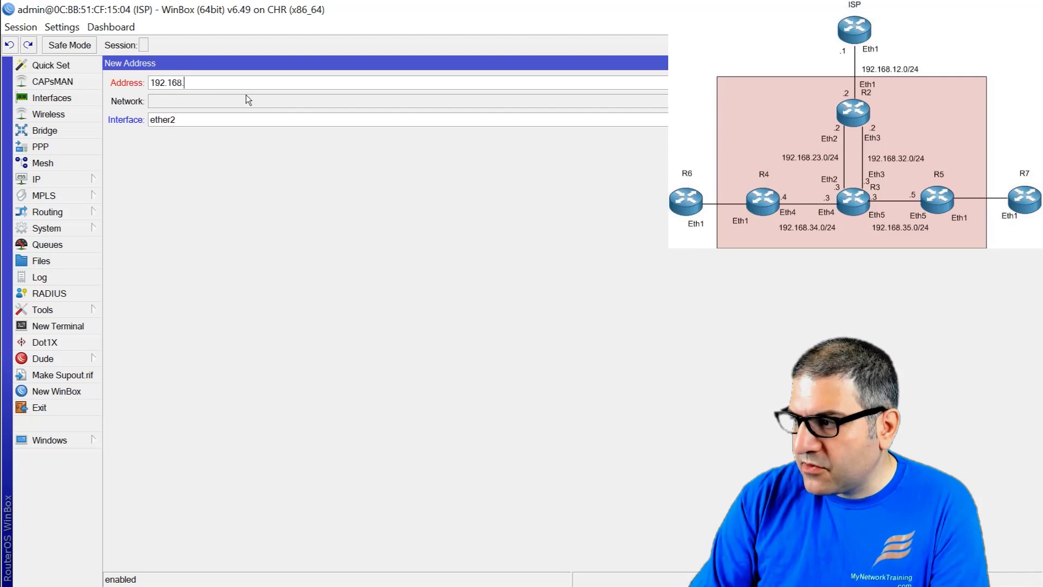
pyautogui.write('12.1')
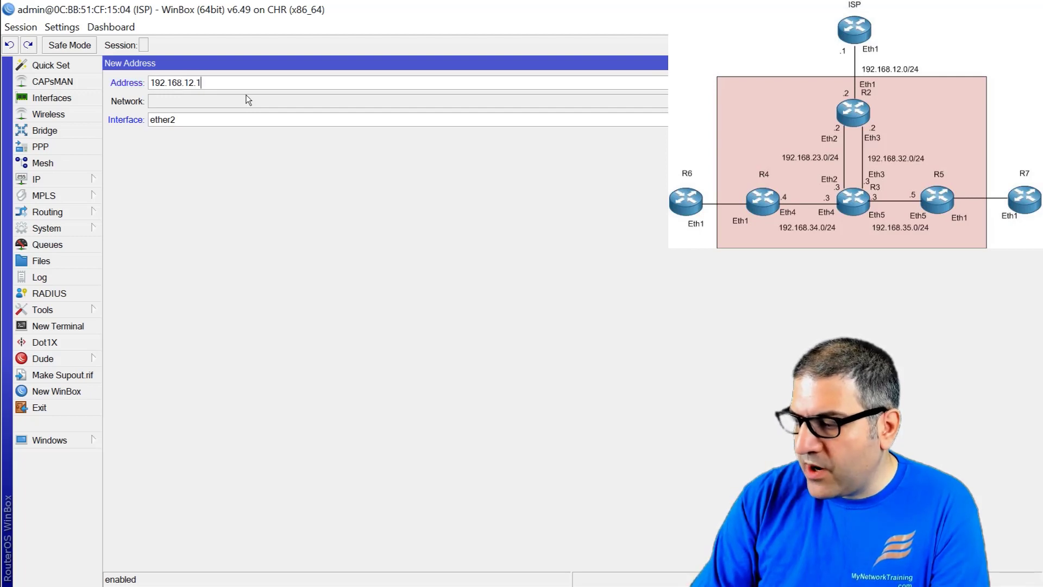
pyautogui.write('/24')
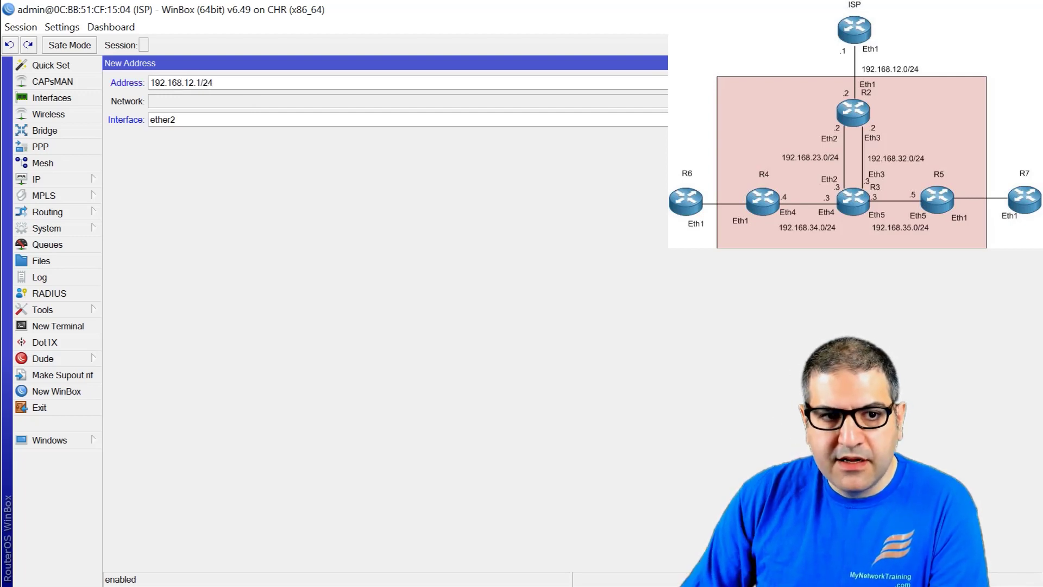
pyautogui.click(285, 119)
pyautogui.click(207, 133)
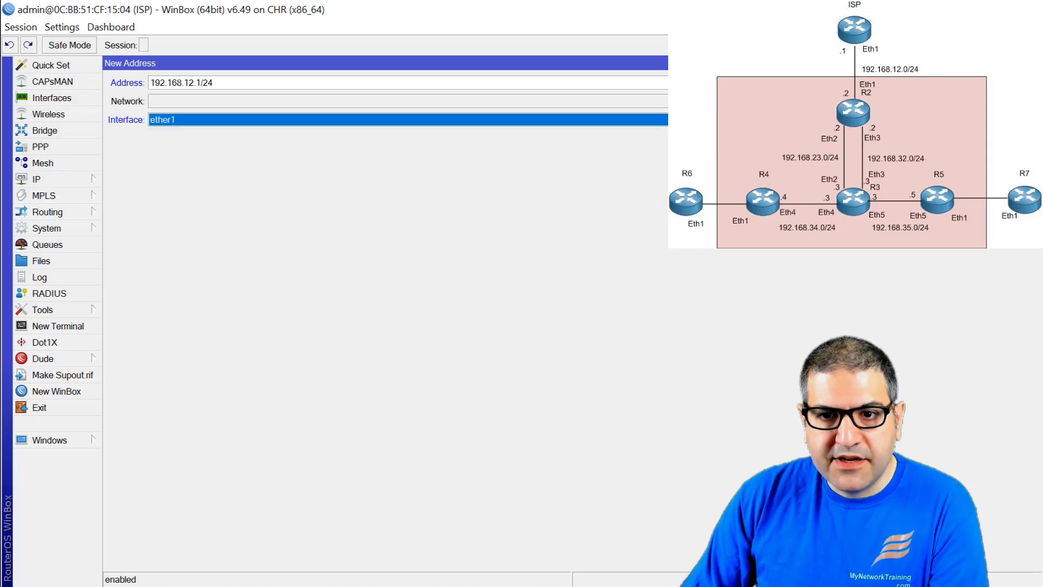
pyautogui.press('Return')
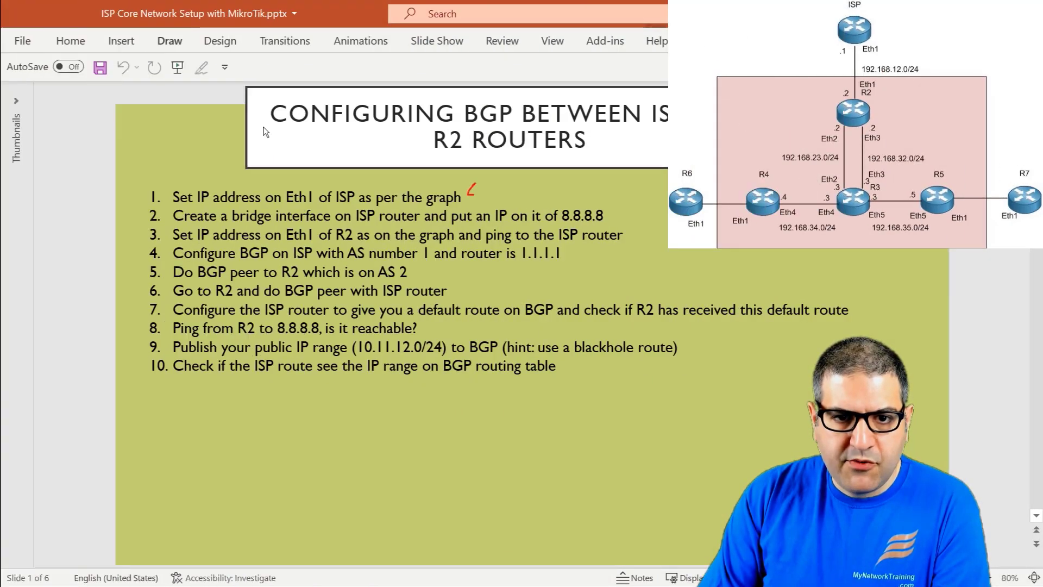
pyautogui.moveTo(470, 194); pyautogui.dragTo(516, 183)
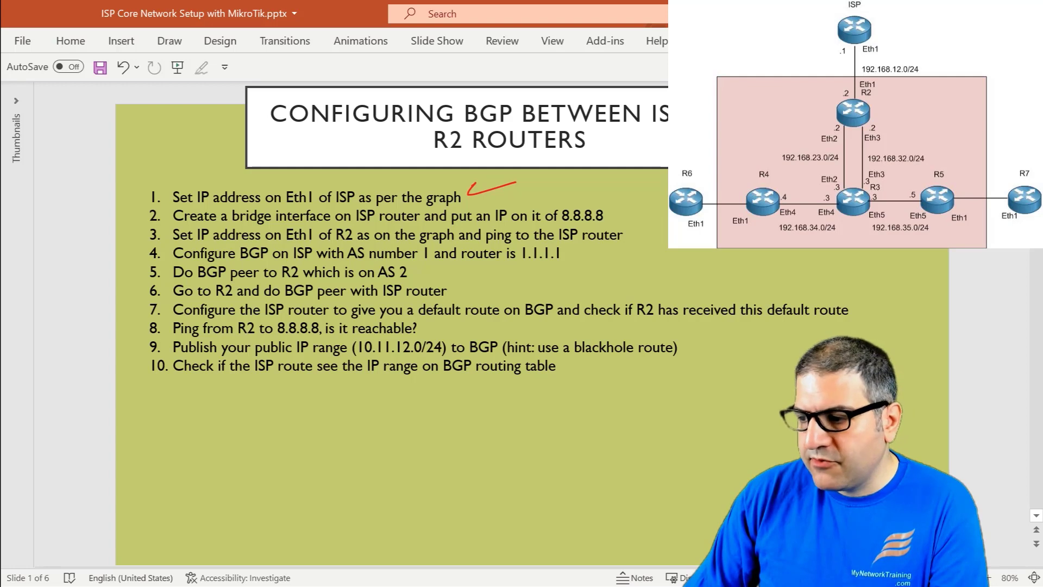
# In the OneNote diagram, draw a red line out of the ISP router and handwrite 8.8.8.8 beside it, underlined.
pyautogui.hotkey('alt', 'Tab')
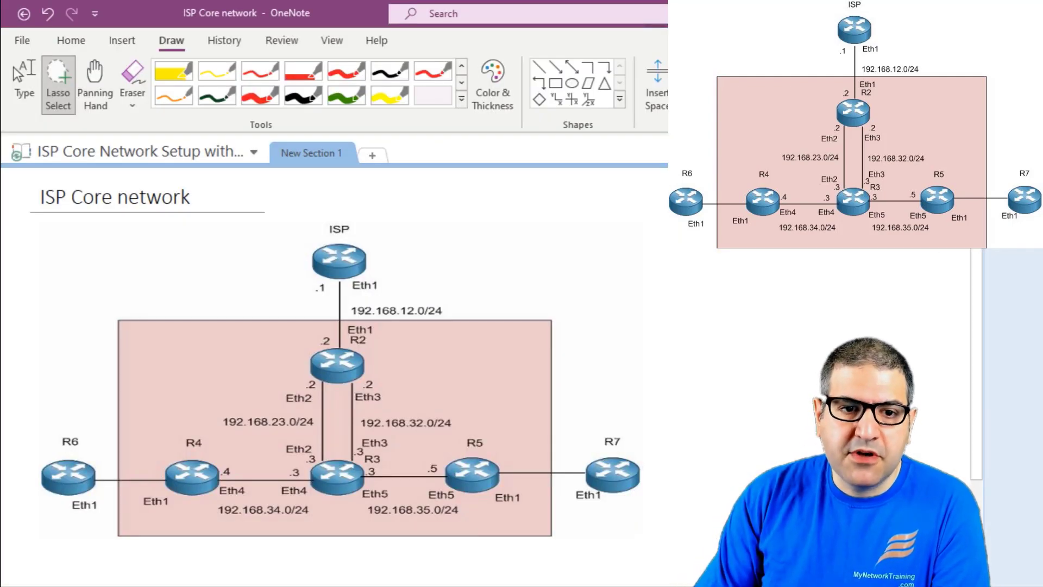
pyautogui.click(270, 102)
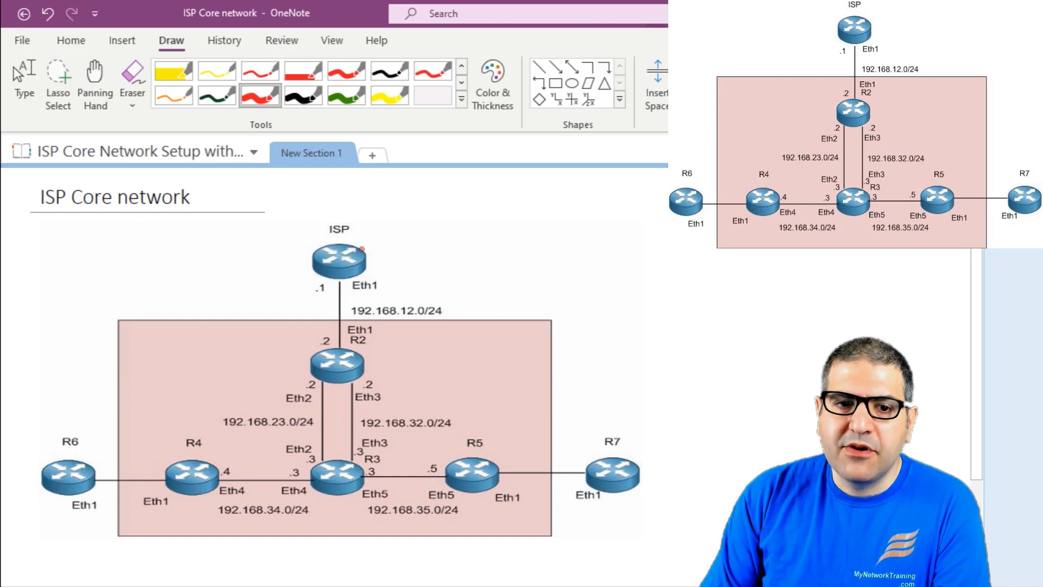
pyautogui.moveTo(361, 249)
pyautogui.mouseDown()
pyautogui.moveTo(417, 225)
pyautogui.moveTo(386, 229)
pyautogui.mouseUp()
pyautogui.moveTo(428, 202)
pyautogui.mouseDown()
pyautogui.moveTo(433, 191)
pyautogui.moveTo(468, 208)
pyautogui.moveTo(510, 201)
pyautogui.moveTo(510, 191)
pyautogui.moveTo(550, 182)
pyautogui.mouseUp()
pyautogui.click(455, 208)
pyautogui.click(488, 203)
pyautogui.click(524, 202)
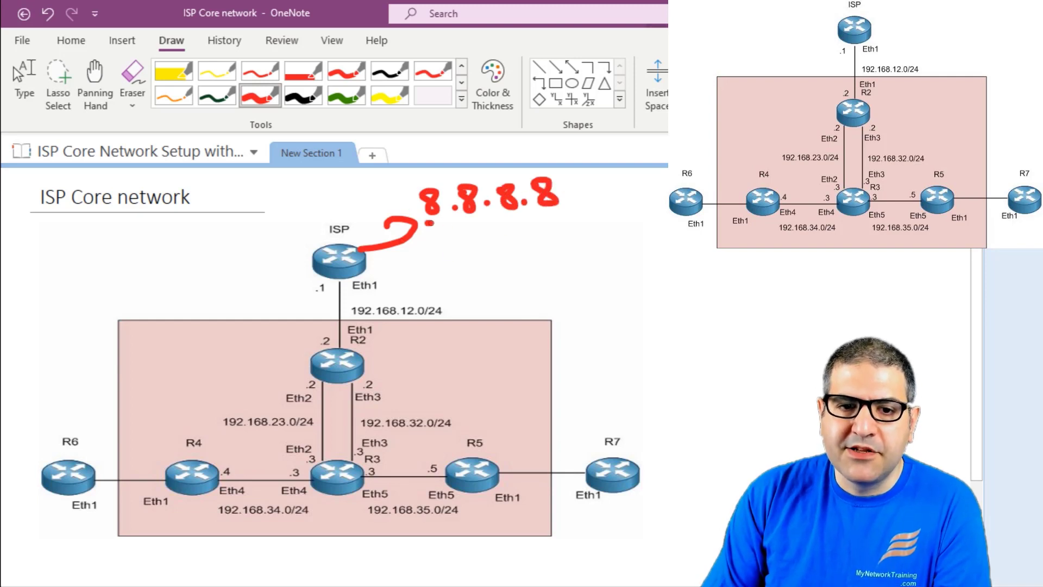
pyautogui.moveTo(423, 224); pyautogui.dragTo(562, 216)
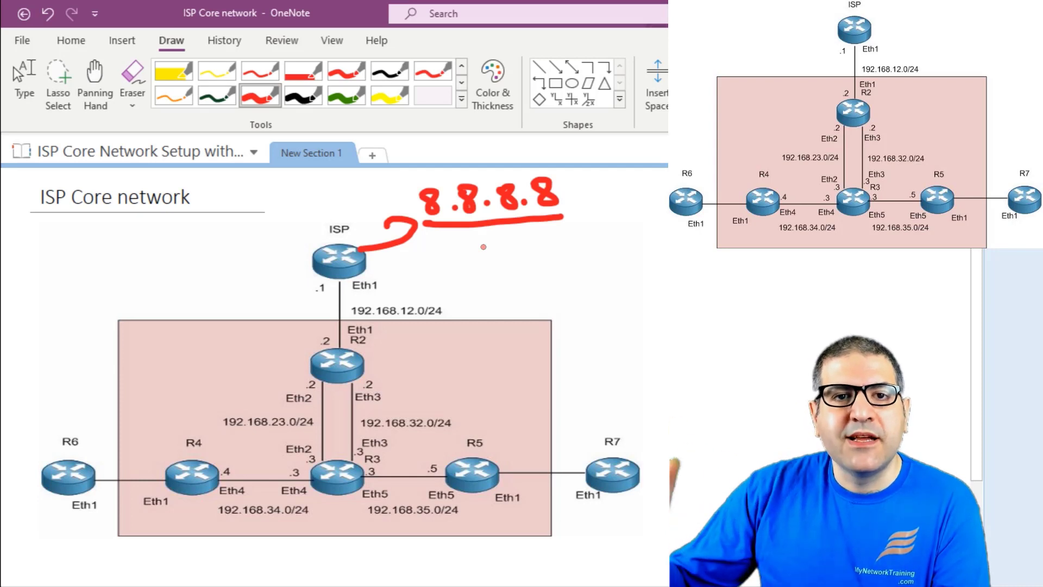
pyautogui.press('Escape')
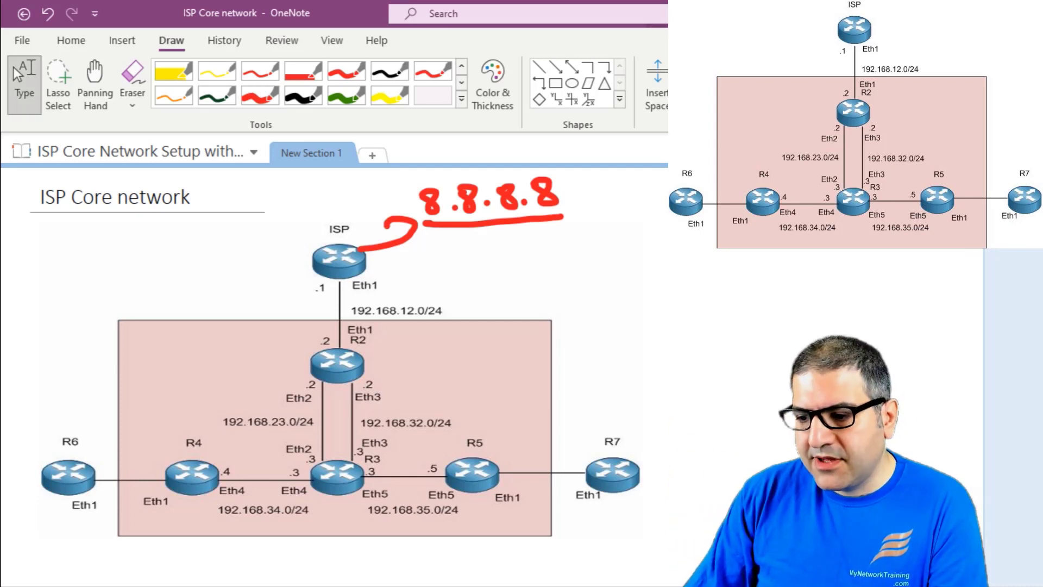
# Switch to WinBox and create a bridge interface with default settings on the ISP router.
pyautogui.hotkey('alt', 'Tab')
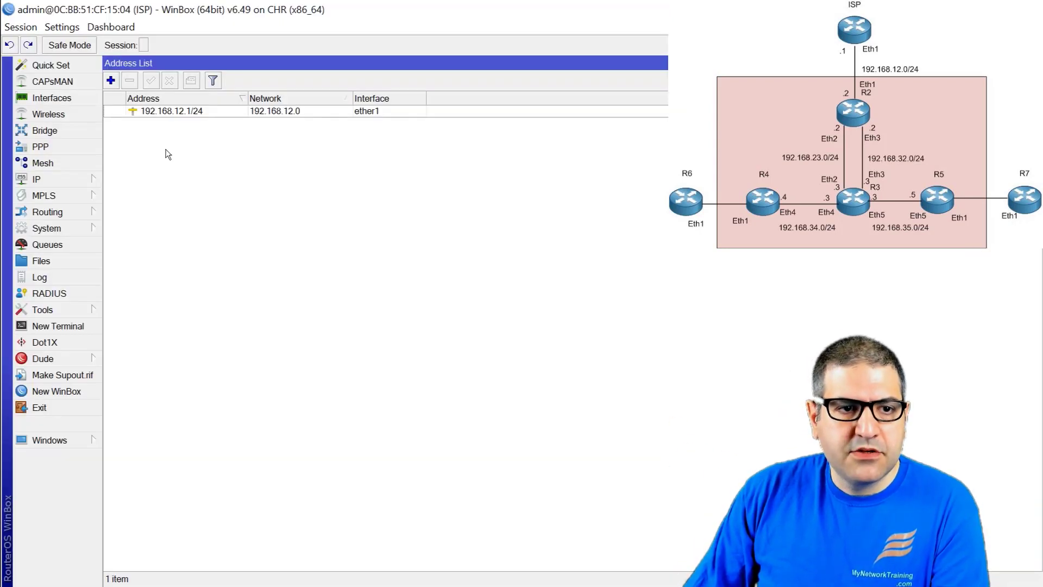
pyautogui.click(43, 130)
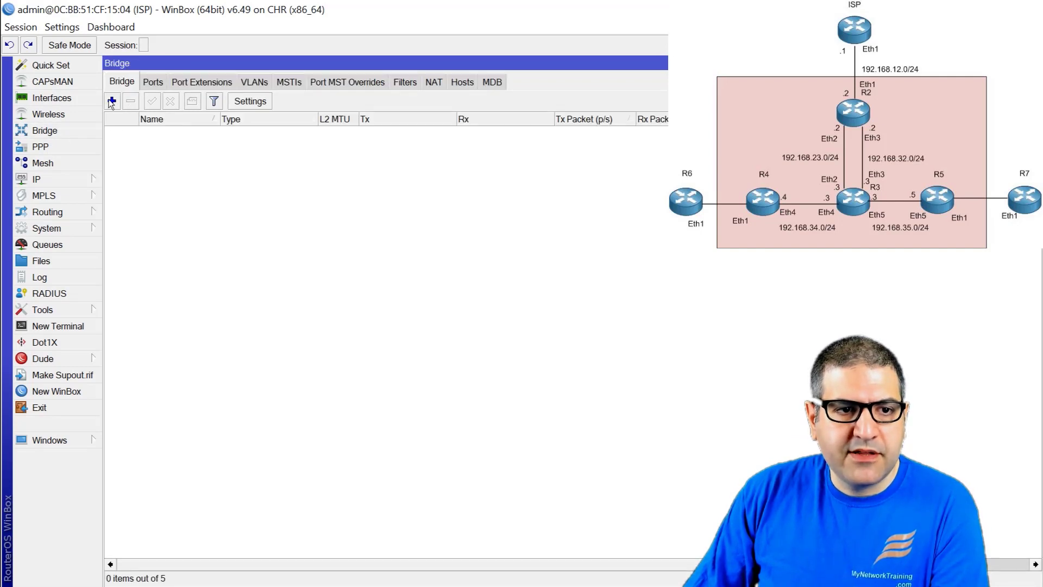
pyautogui.click(112, 104)
pyautogui.press('Return')
pyautogui.press('Escape')
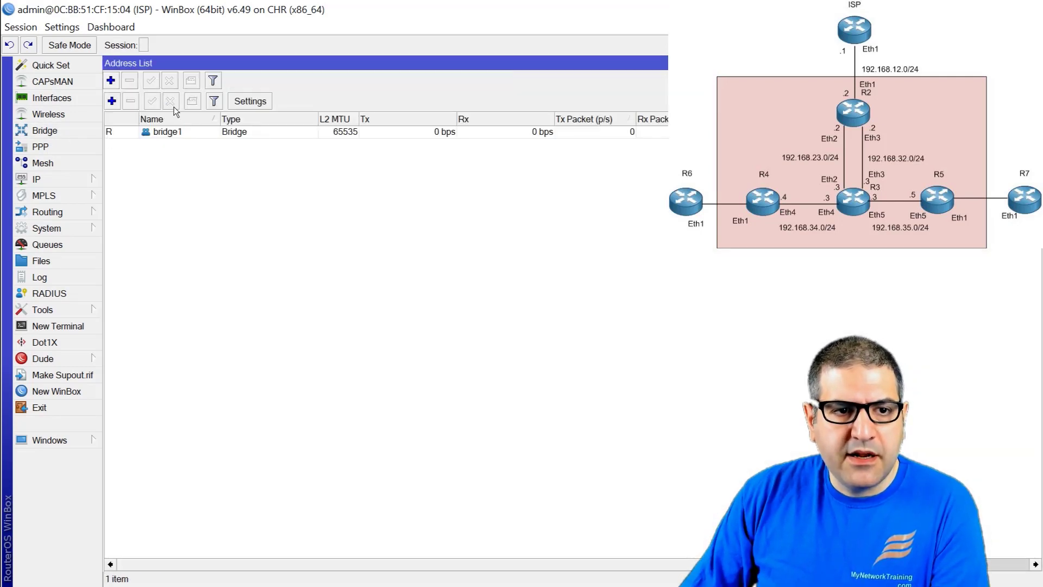
# Add the IP address 8.8.8.8 on the bridge1 interface of the ISP router.
pyautogui.click(110, 81)
pyautogui.scroll(-1, 169, 119)
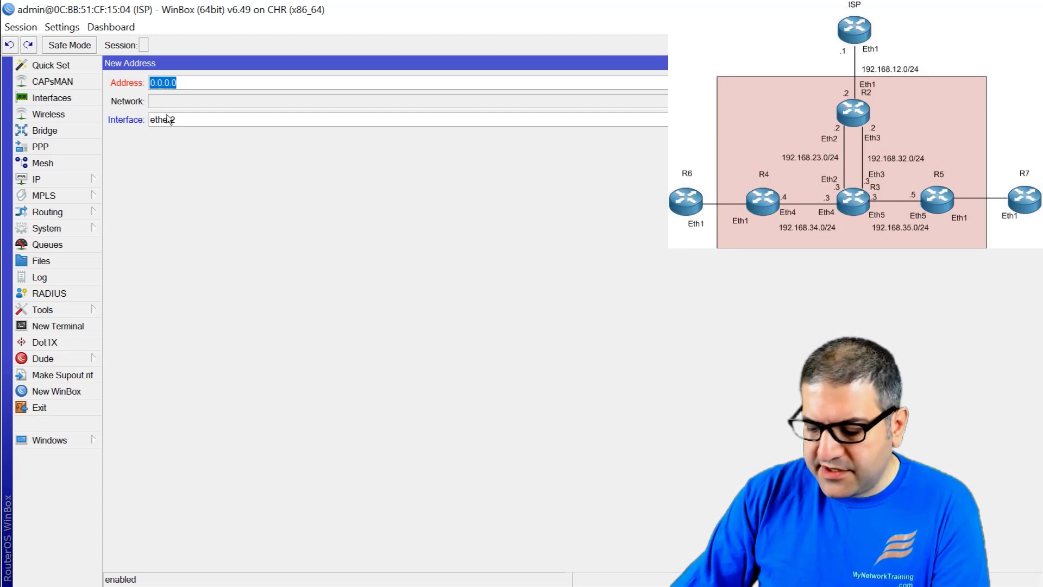
pyautogui.write('8.8.8.8')
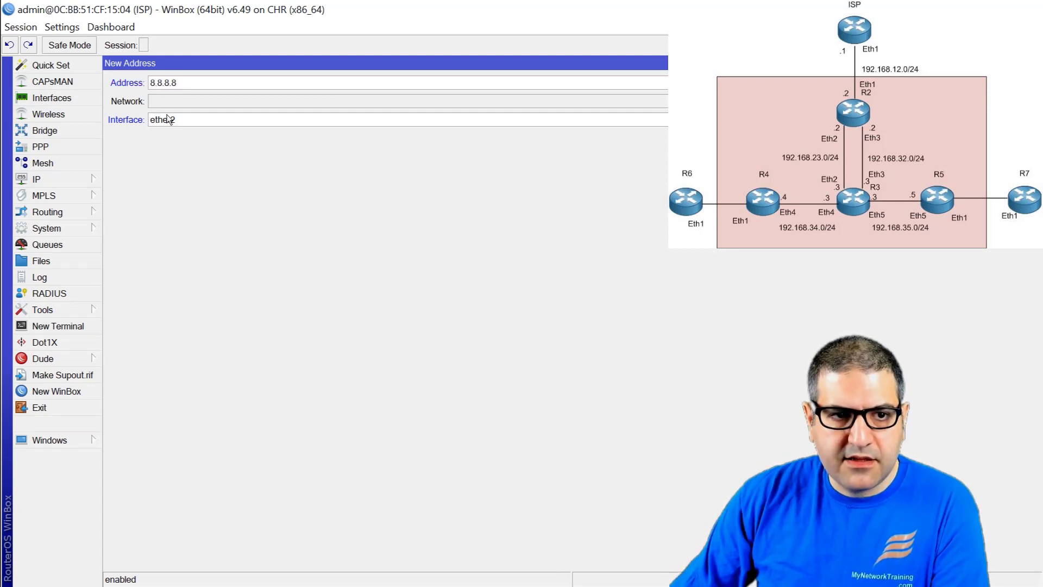
pyautogui.click(168, 120)
pyautogui.click(166, 133)
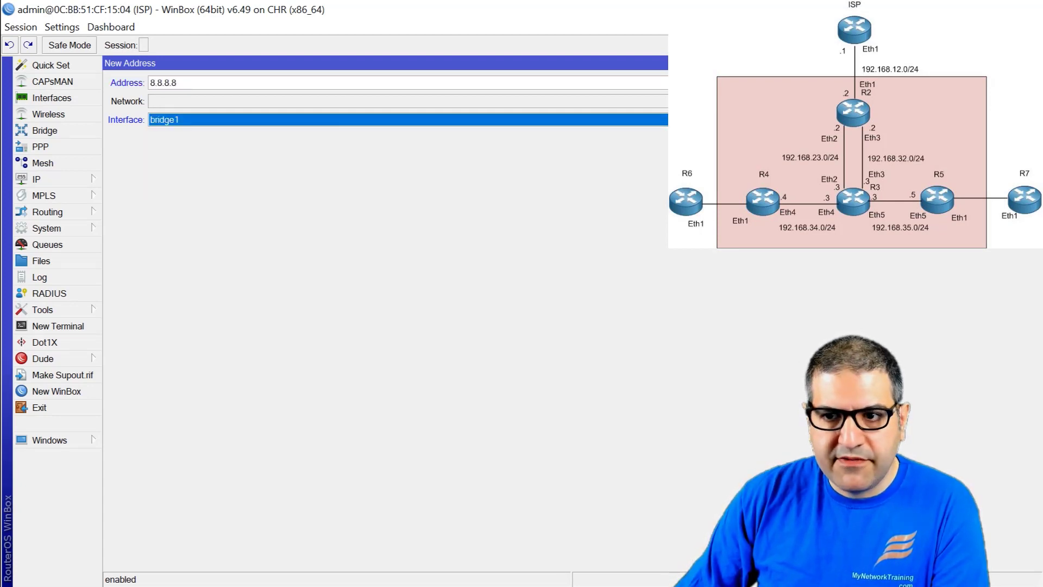
pyautogui.press('Return')
pyautogui.click(221, 111)
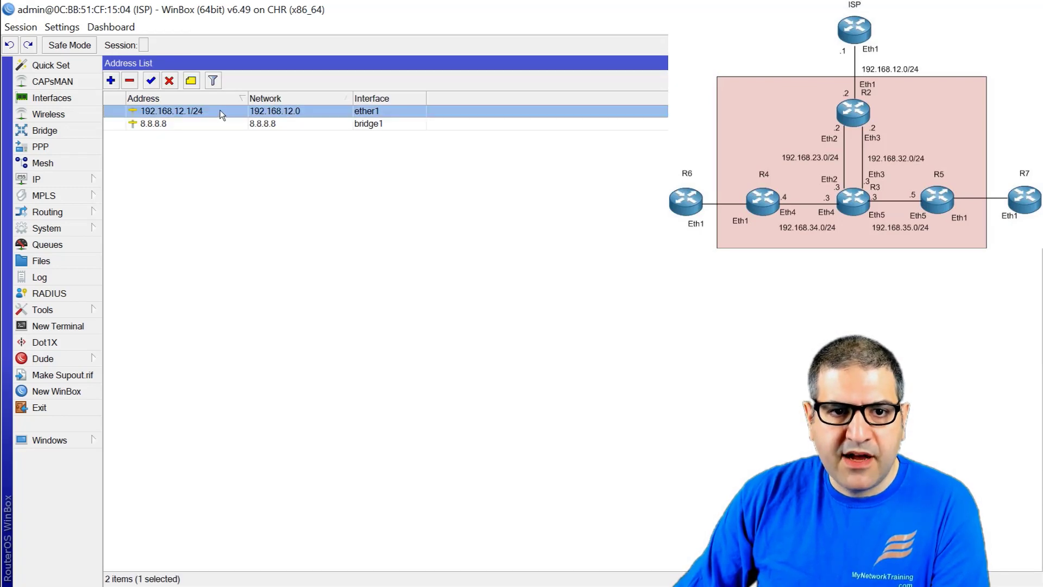
pyautogui.click(173, 128)
pyautogui.click(213, 200)
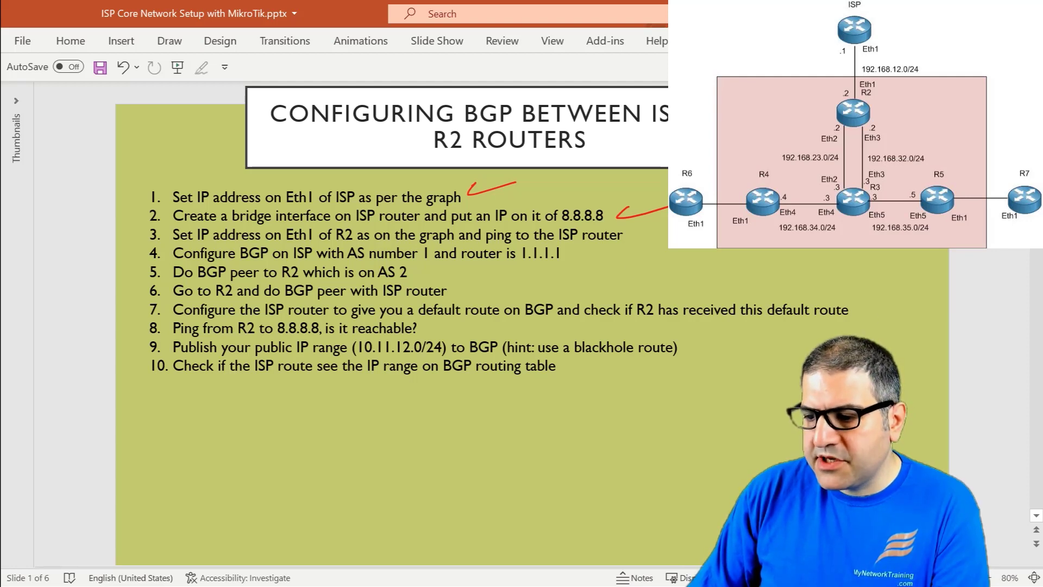
# Switch to the R2 router's WinBox session and add the IP address 192.168.12.2/24 on ether1.
pyautogui.hotkey('alt', 'Tab')
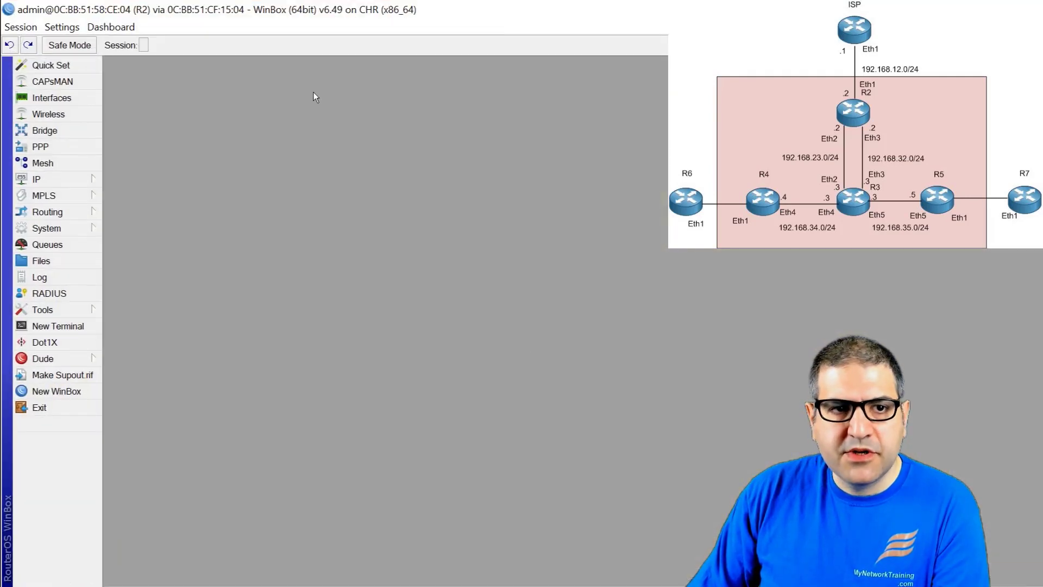
pyautogui.click(63, 181)
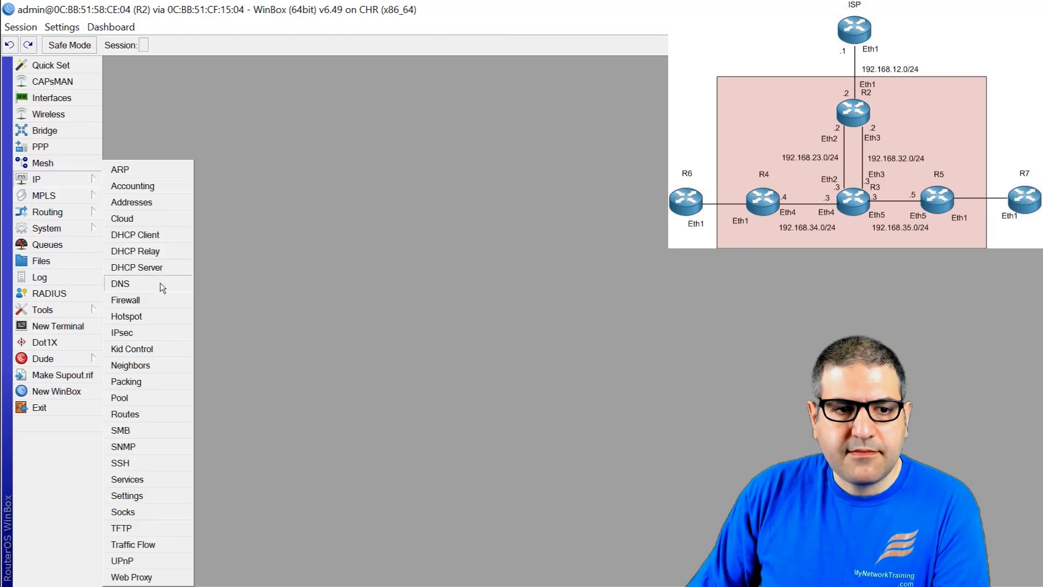
pyautogui.click(131, 202)
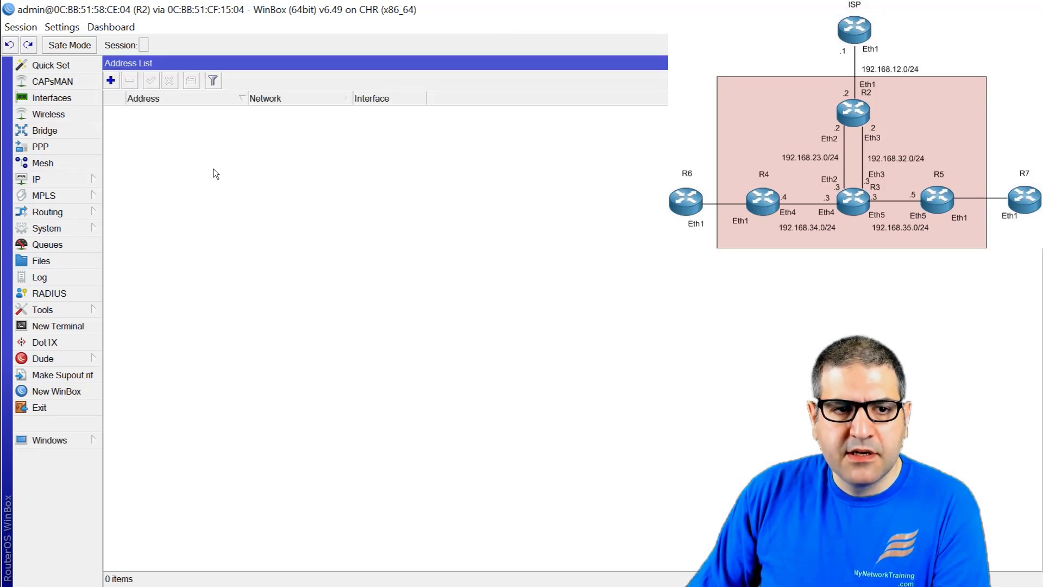
pyautogui.click(115, 80)
pyautogui.write('192.')
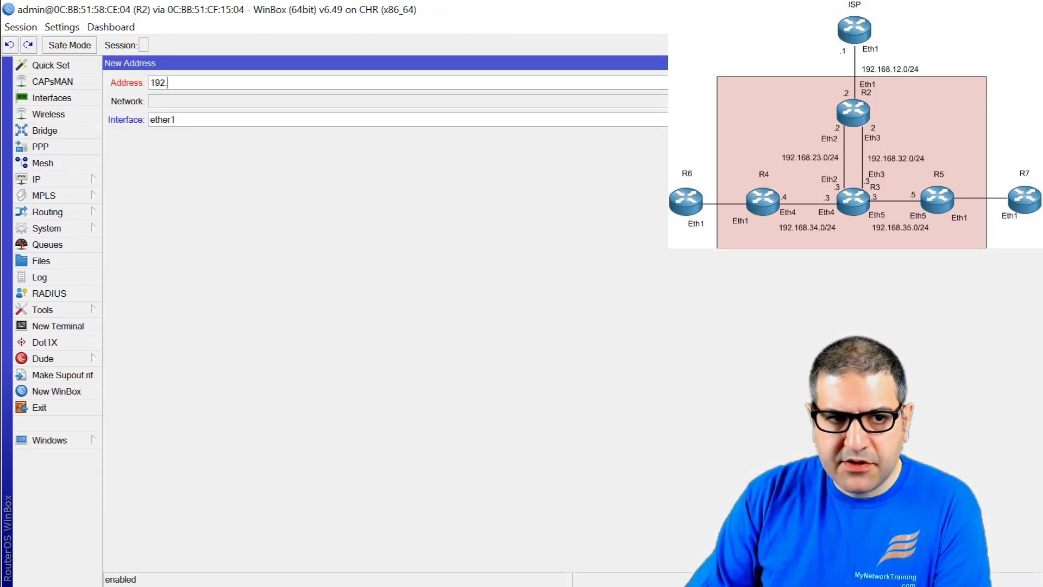
pyautogui.write('168.12.2')
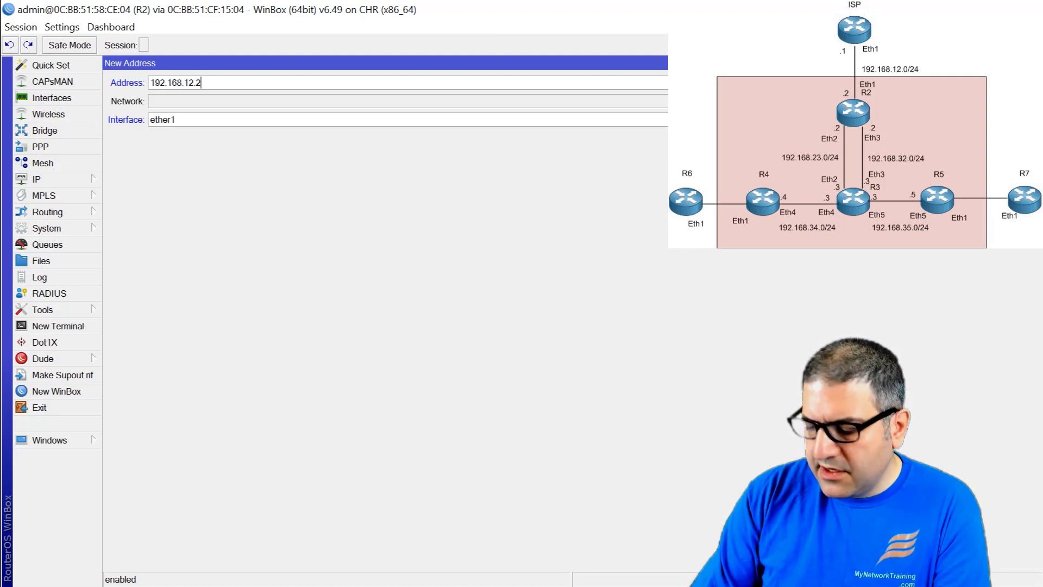
pyautogui.write('/24')
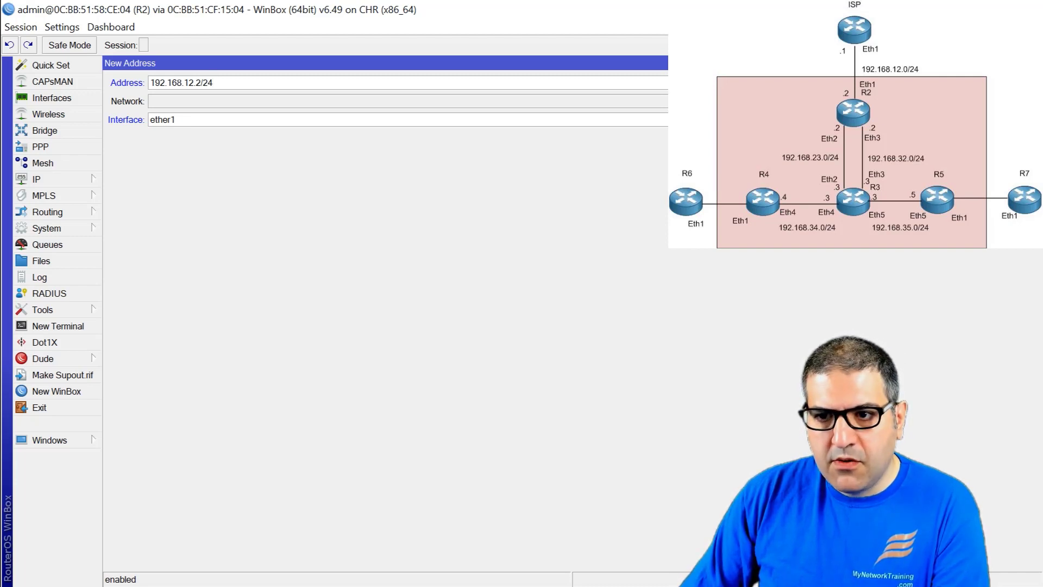
pyautogui.press('Return')
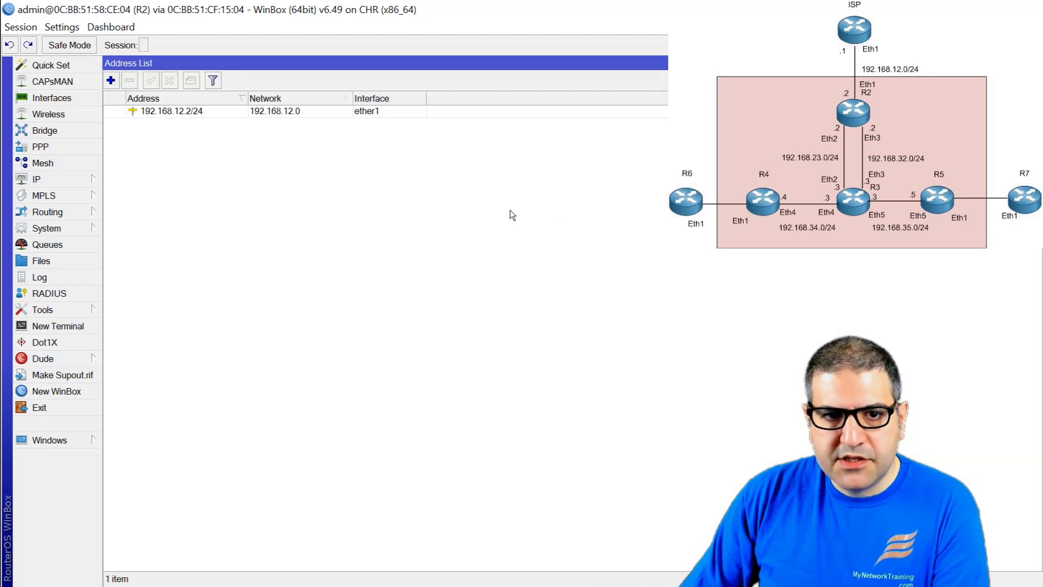
# Ping the ISP router at 192.168.12.1 from R2, and close the ping tool.
pyautogui.click(82, 311)
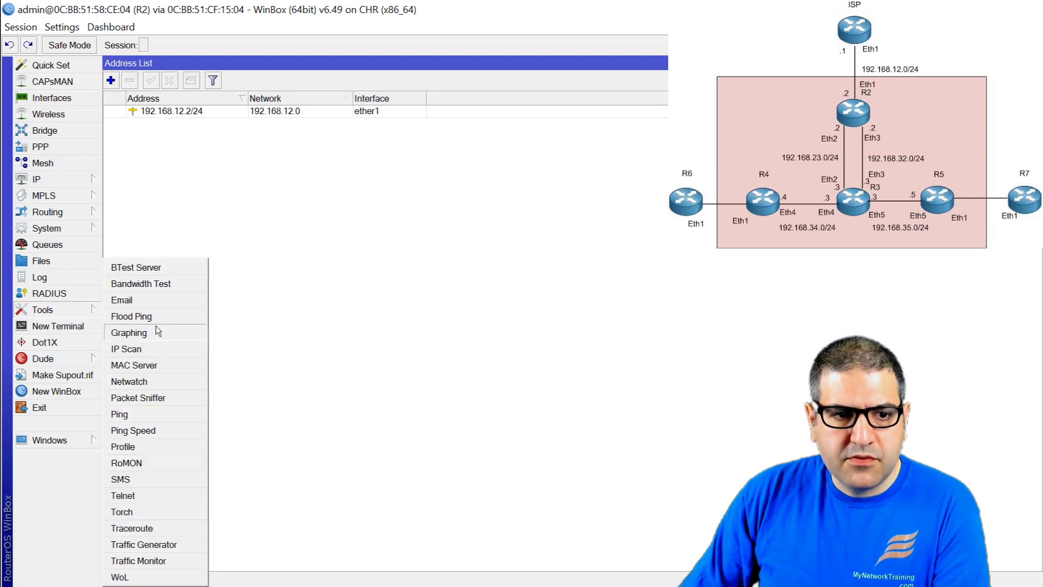
pyautogui.click(160, 415)
pyautogui.write('192.16')
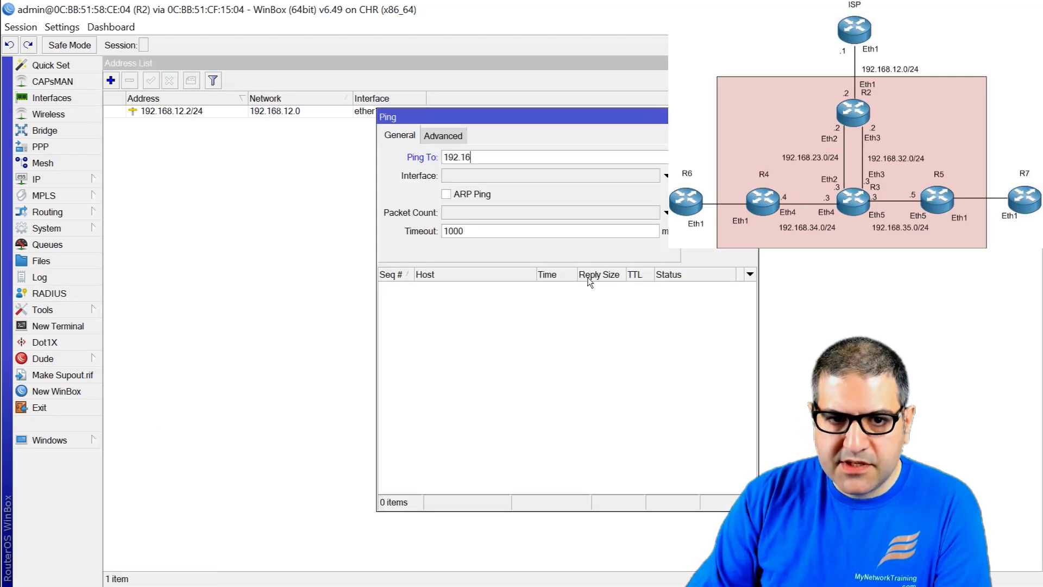
pyautogui.write('8.12.1')
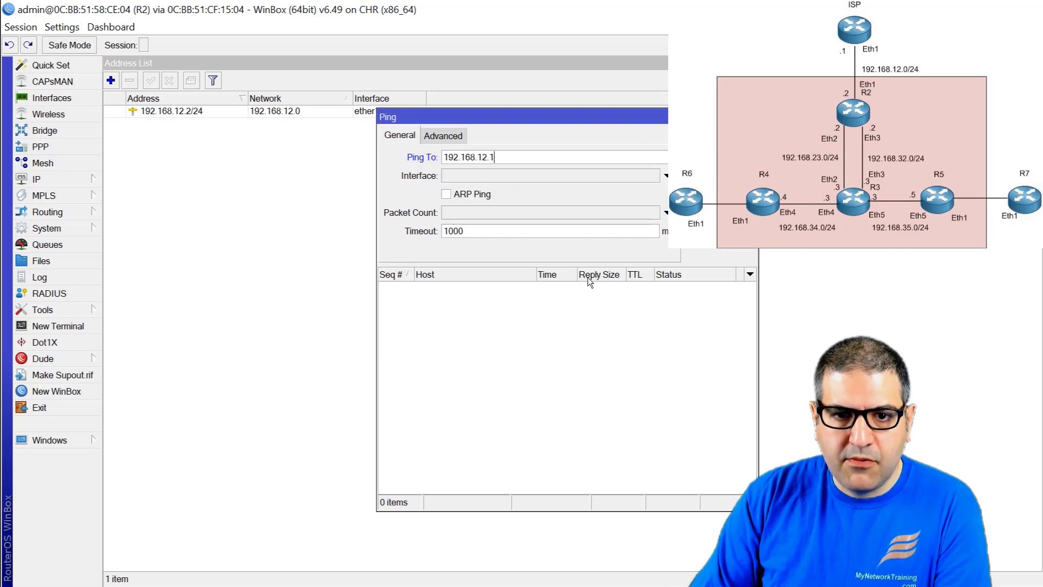
pyautogui.press('Return')
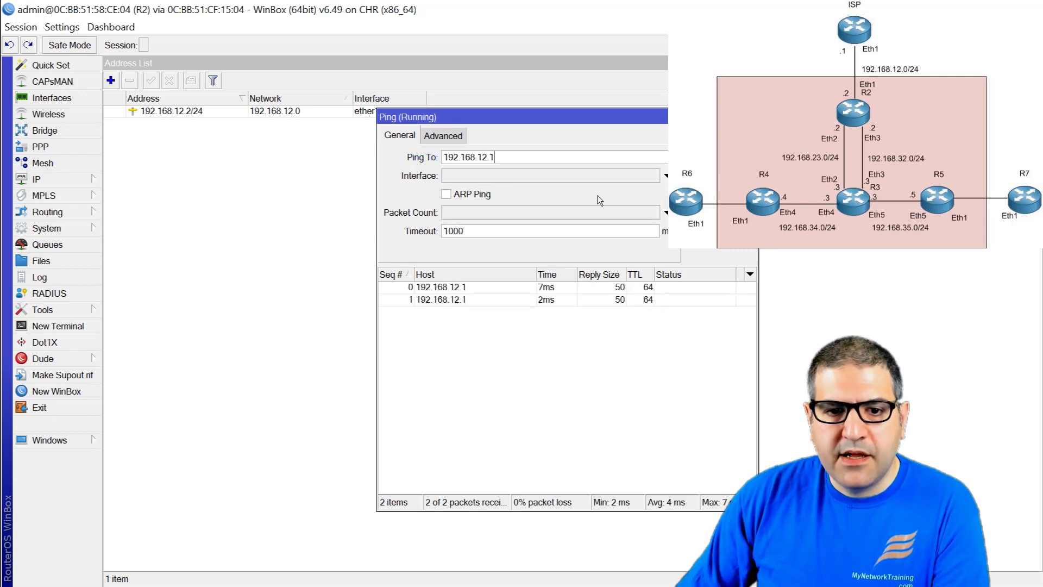
pyautogui.press('Escape')
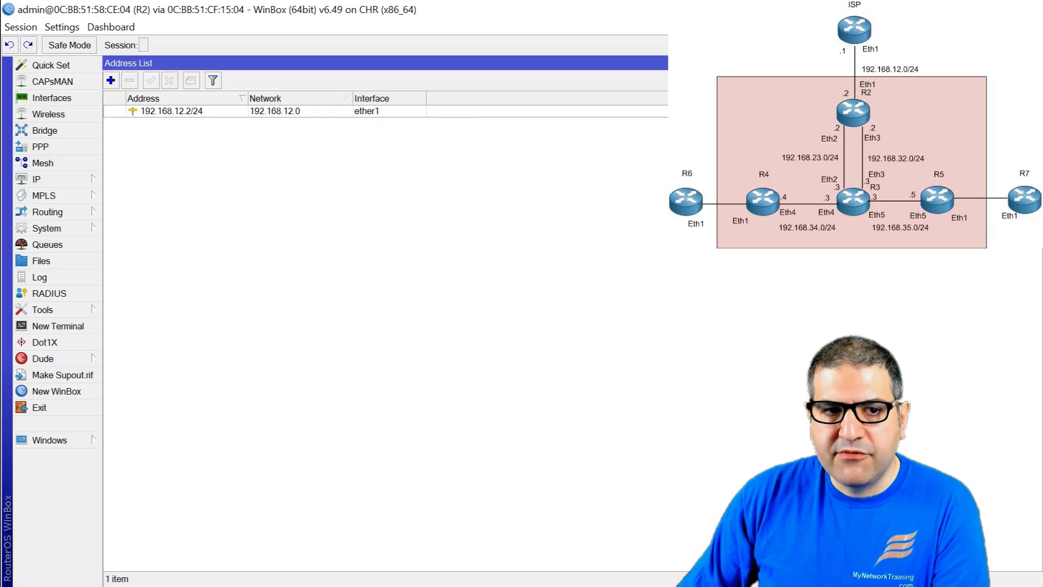
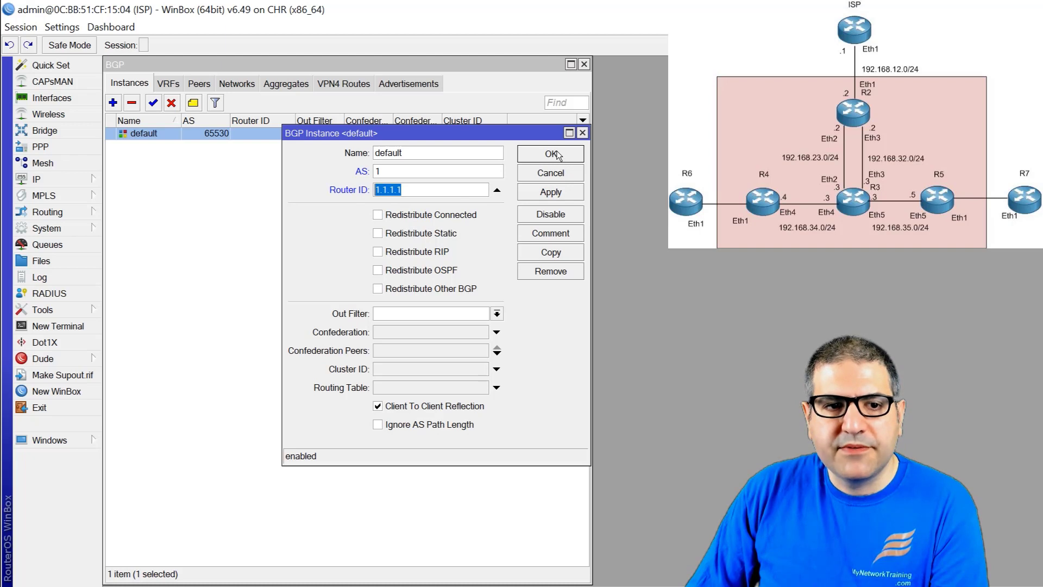
# Save the ISP router's default BGP instance with AS 1 and router ID 1.1.1.1, and show the BGP peers list maximized.
pyautogui.click(558, 154)
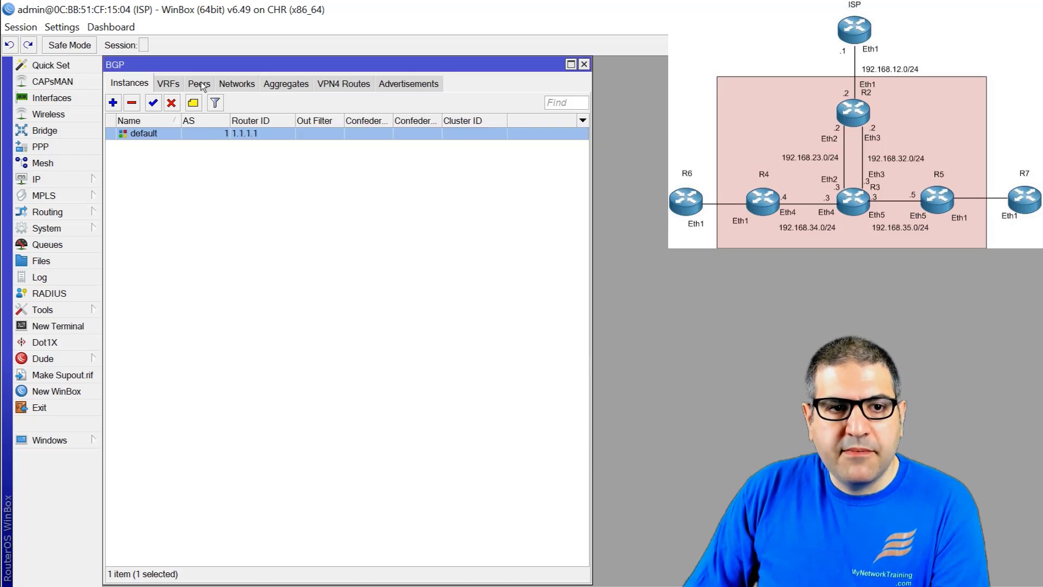
pyautogui.click(205, 82)
pyautogui.click(570, 64)
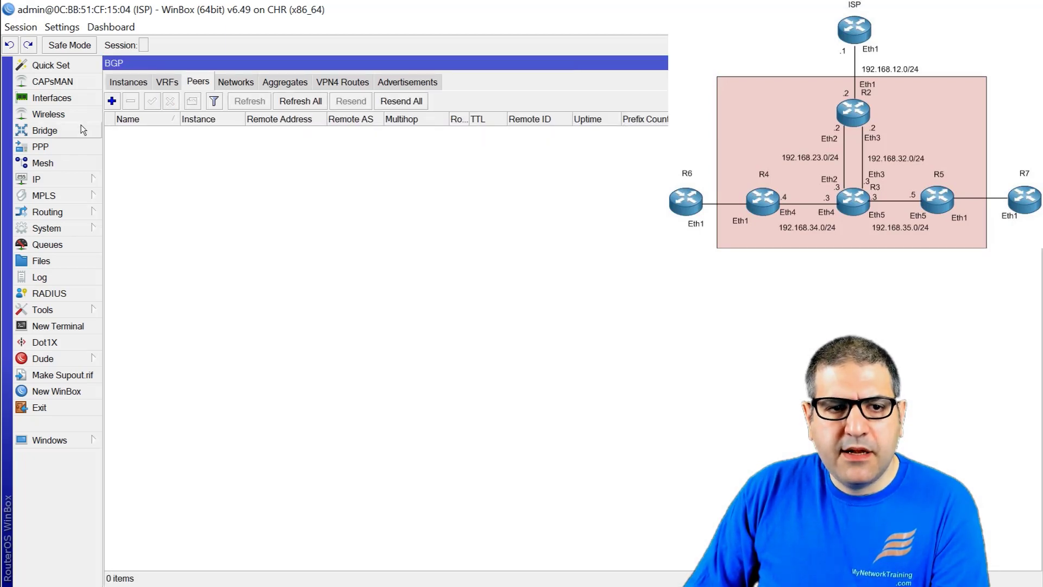
# Add a BGP peer on the ISP router named peer-to-R2 with remote address 192.168.12.2 and remote AS 2.
pyautogui.click(112, 101)
pyautogui.click(411, 121)
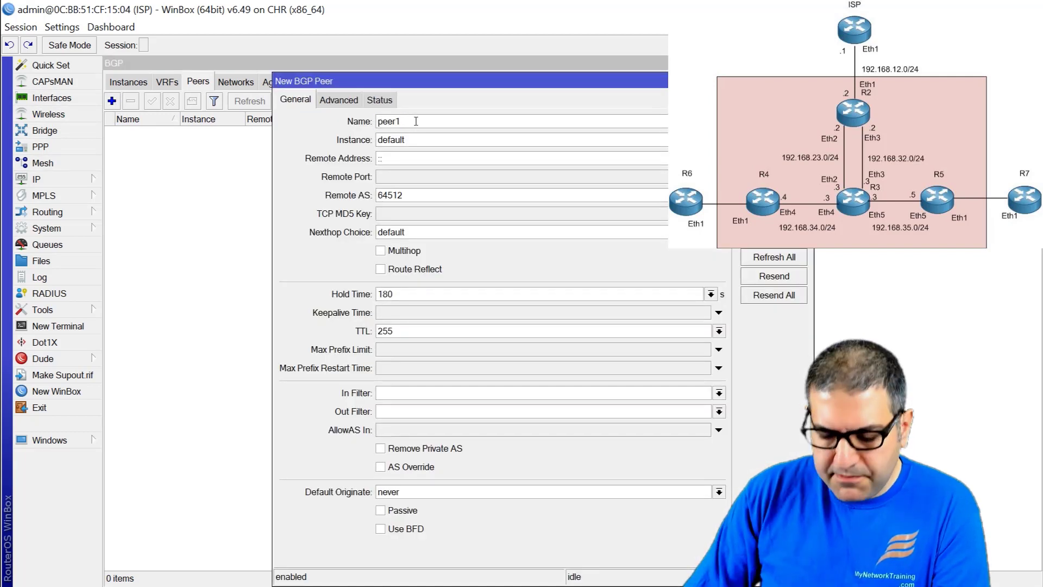
pyautogui.press('BackSpace')
pyautogui.write('-to')
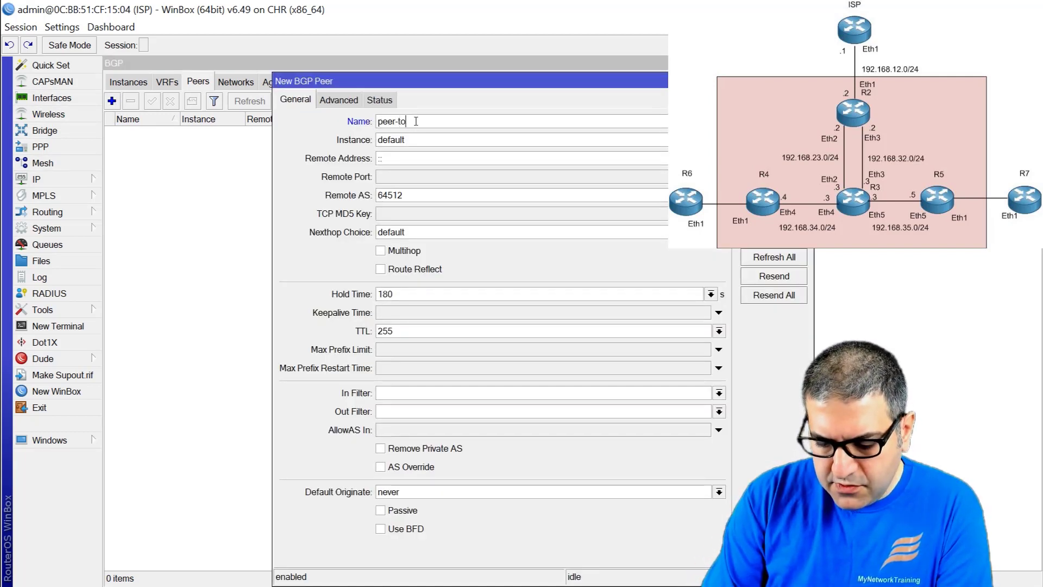
pyautogui.write('-R2')
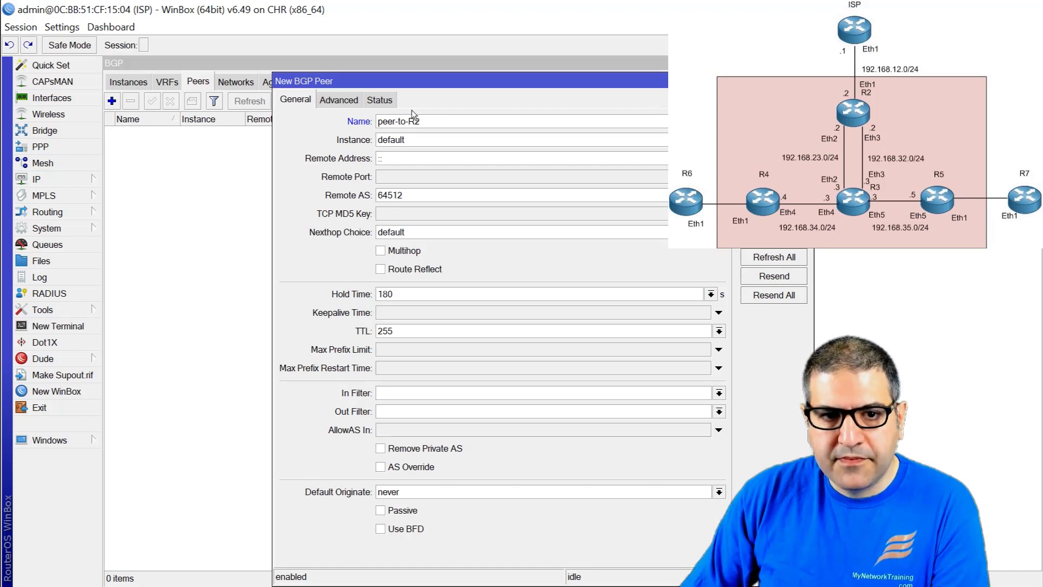
pyautogui.press('Tab')
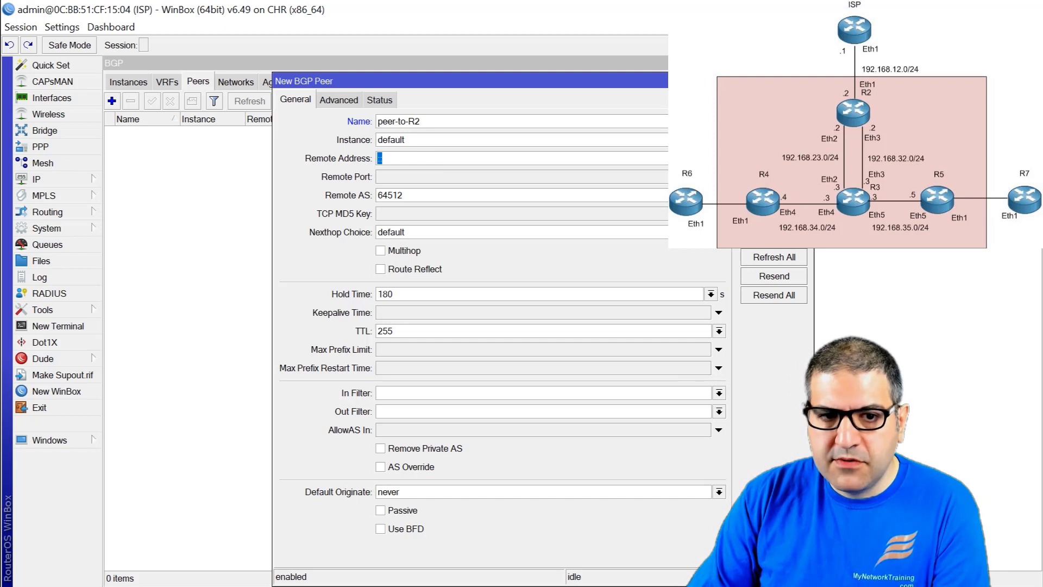
pyautogui.write('192.168.12.2')
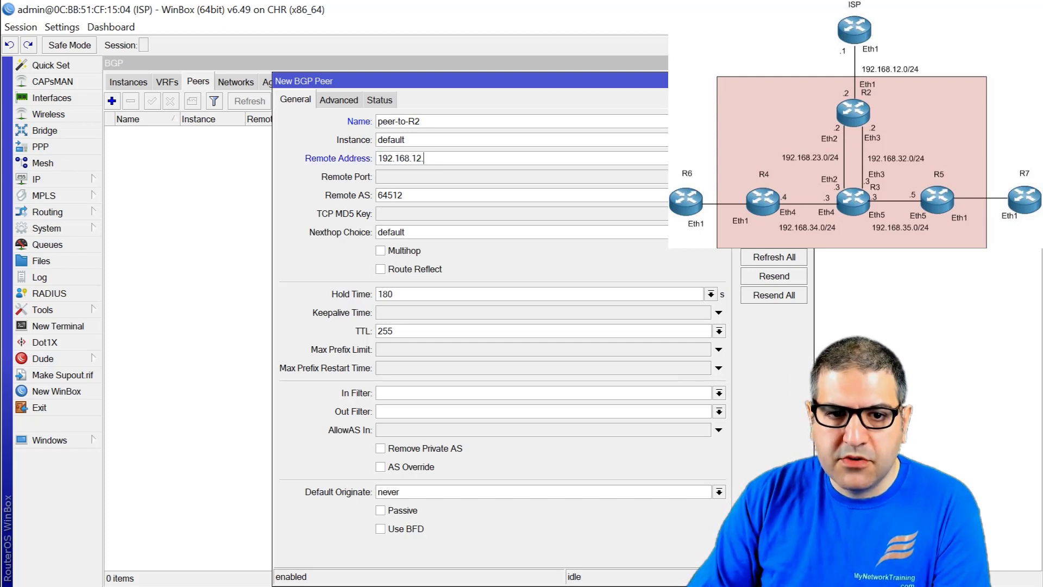
pyautogui.doubleClick(424, 191)
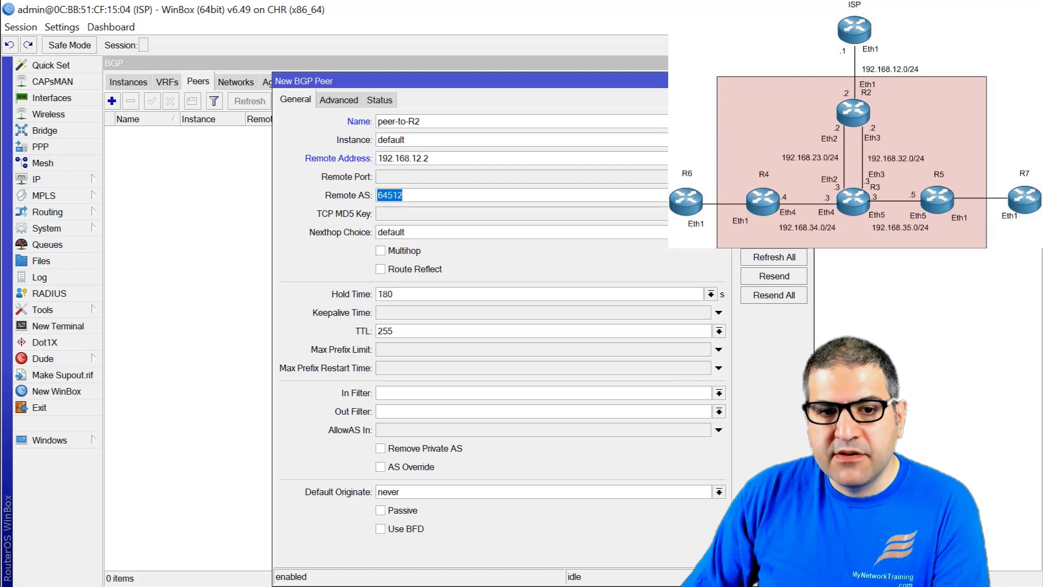
pyautogui.write('2')
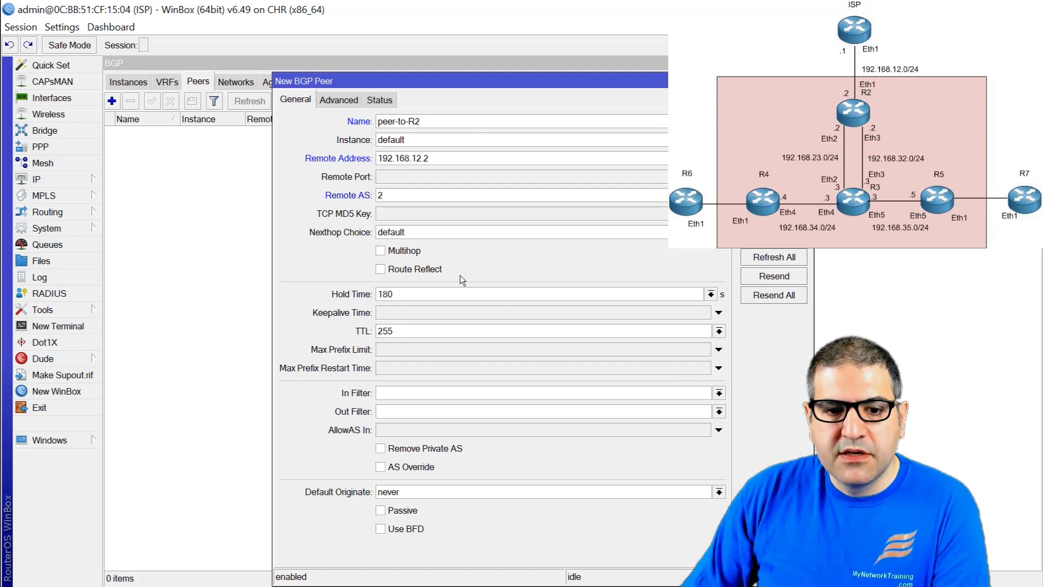
pyautogui.press('Return')
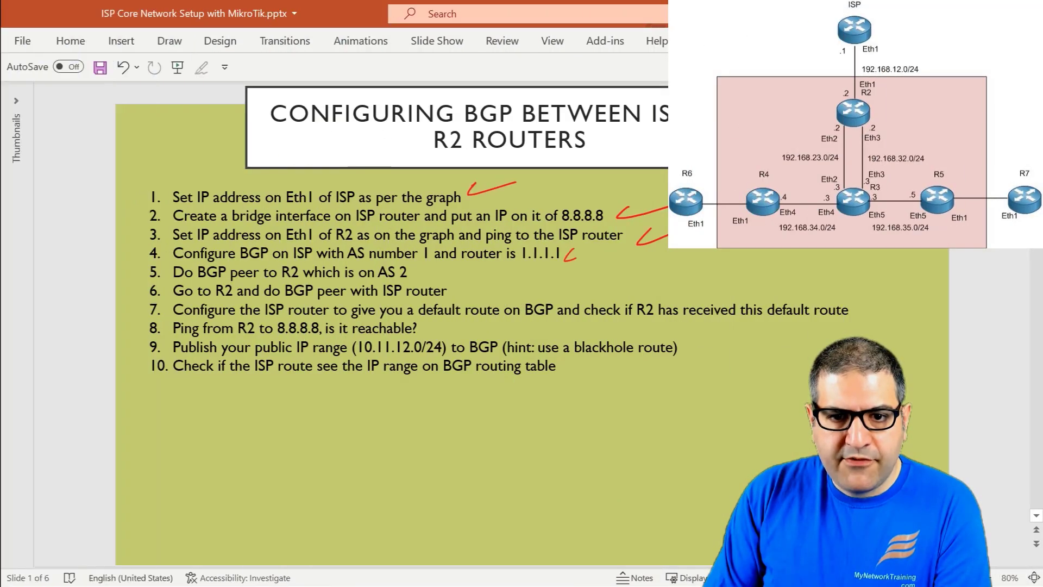
# Tick off tasks 4 and 5 in red ink on the PowerPoint slide.
pyautogui.moveTo(567, 260); pyautogui.dragTo(615, 245)
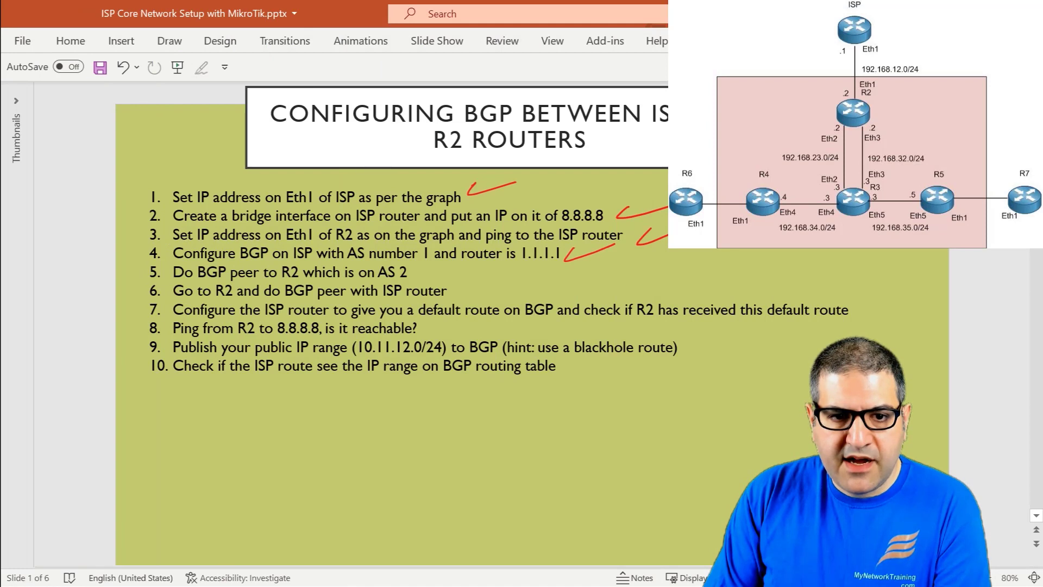
pyautogui.moveTo(423, 264)
pyautogui.mouseDown()
pyautogui.moveTo(418, 274)
pyautogui.moveTo(465, 266)
pyautogui.mouseUp()
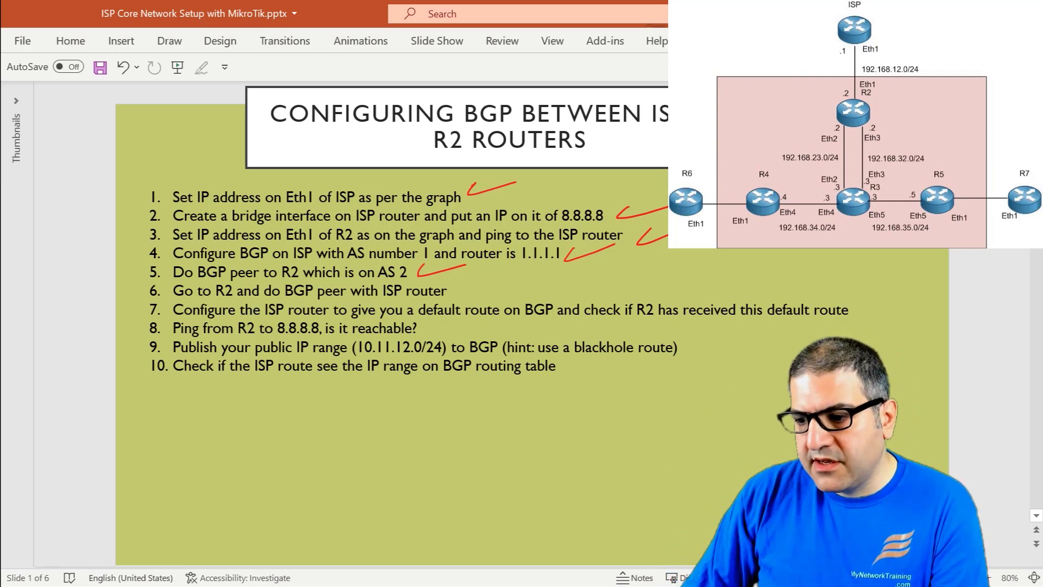
# Switch to R2's WinBox session, set its default BGP instance to AS 2 with router ID 2.2.2.2, and maximize the BGP window.
pyautogui.hotkey('alt', 'Tab')
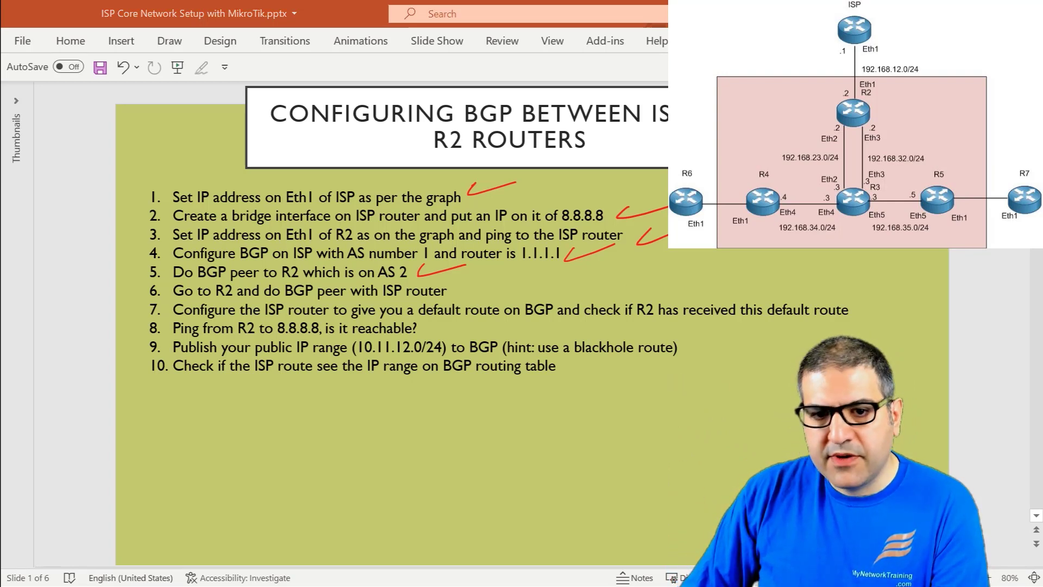
pyautogui.press('Escape')
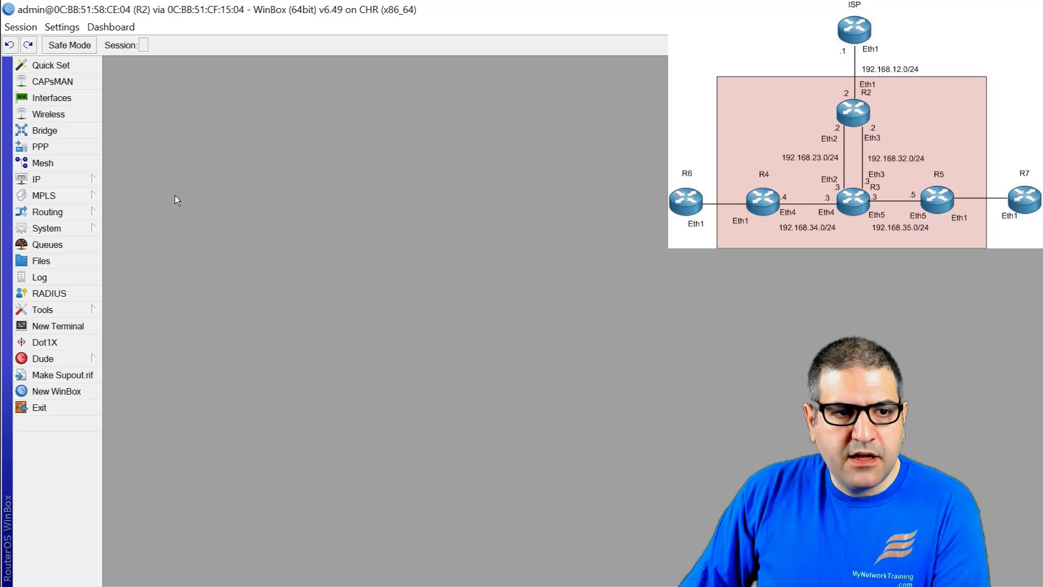
pyautogui.click(81, 211)
pyautogui.click(135, 231)
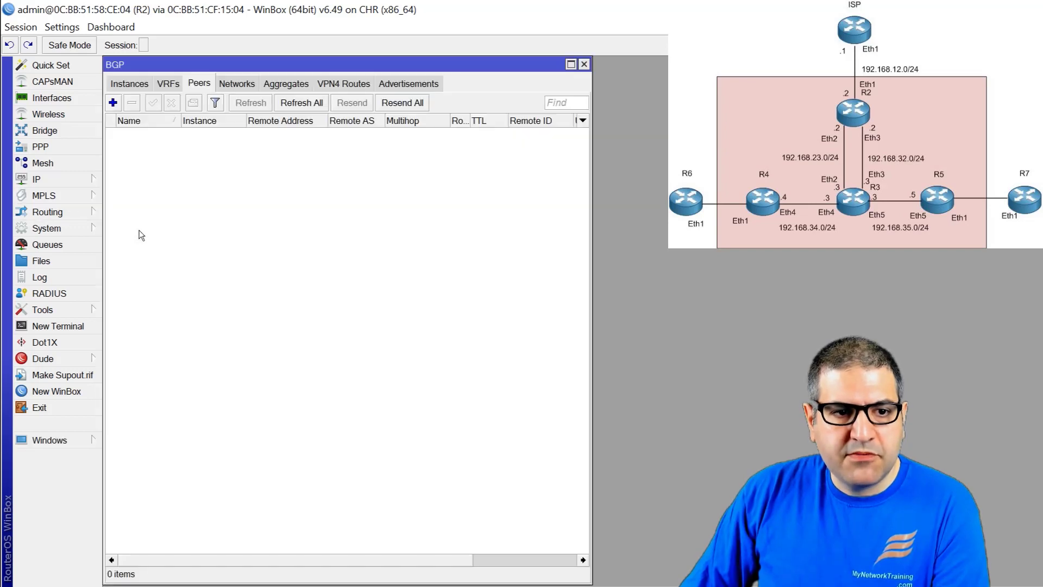
pyautogui.click(136, 84)
pyautogui.doubleClick(153, 139)
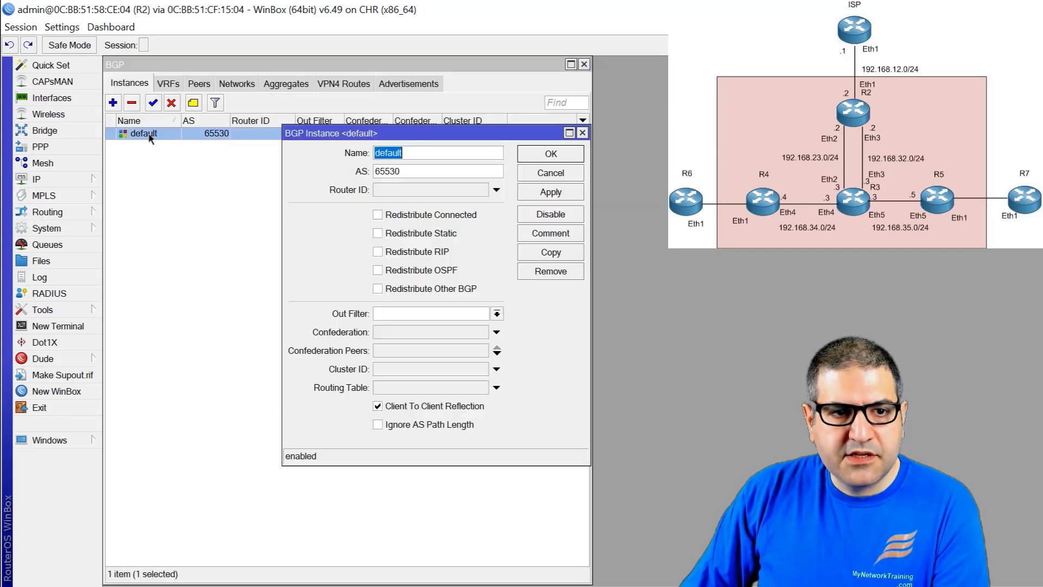
pyautogui.press('Tab')
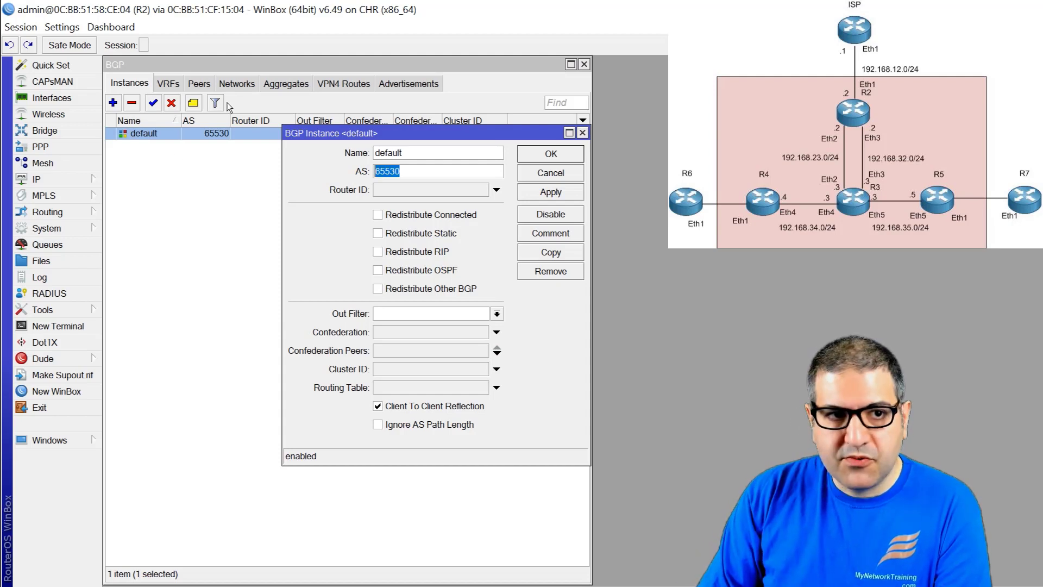
pyautogui.write('2')
pyautogui.press('Tab')
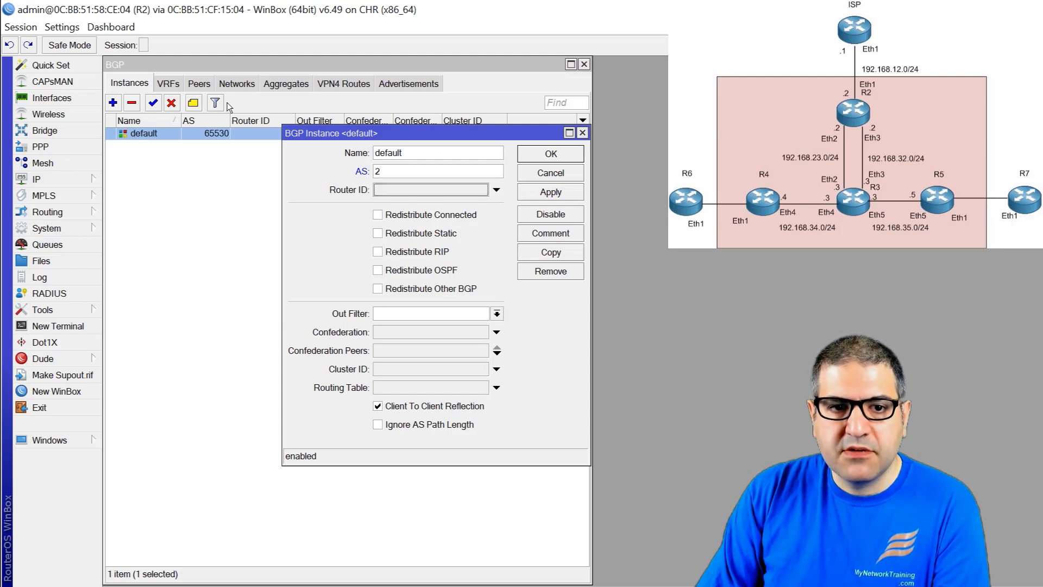
pyautogui.write('2.2.2.2')
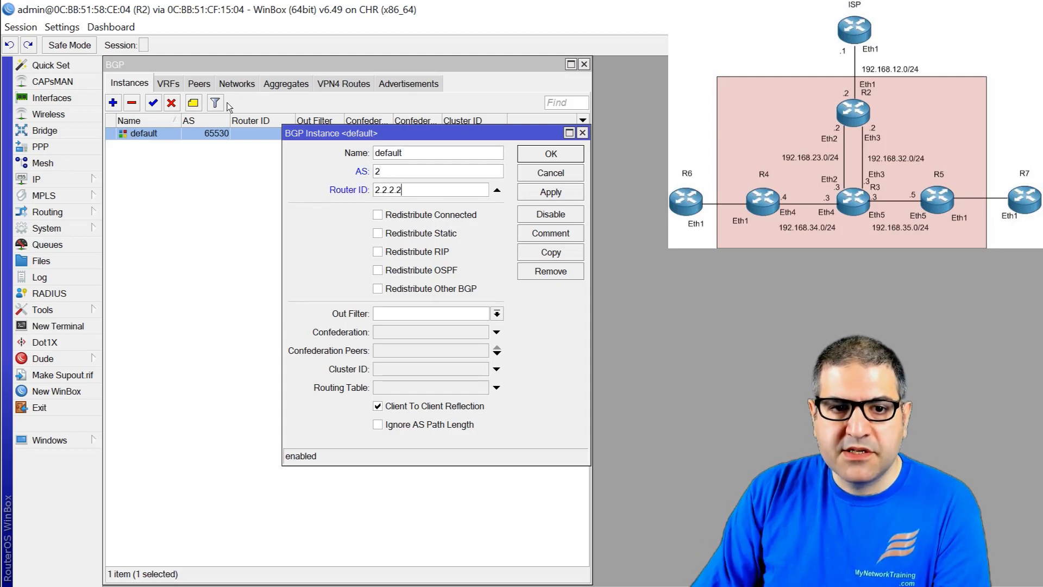
pyautogui.click(552, 154)
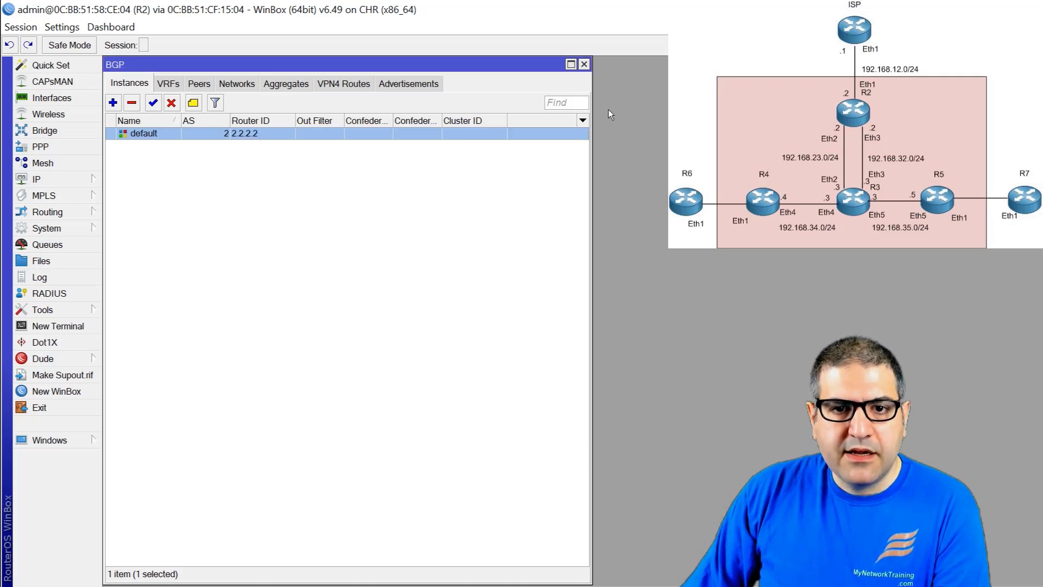
pyautogui.click(570, 63)
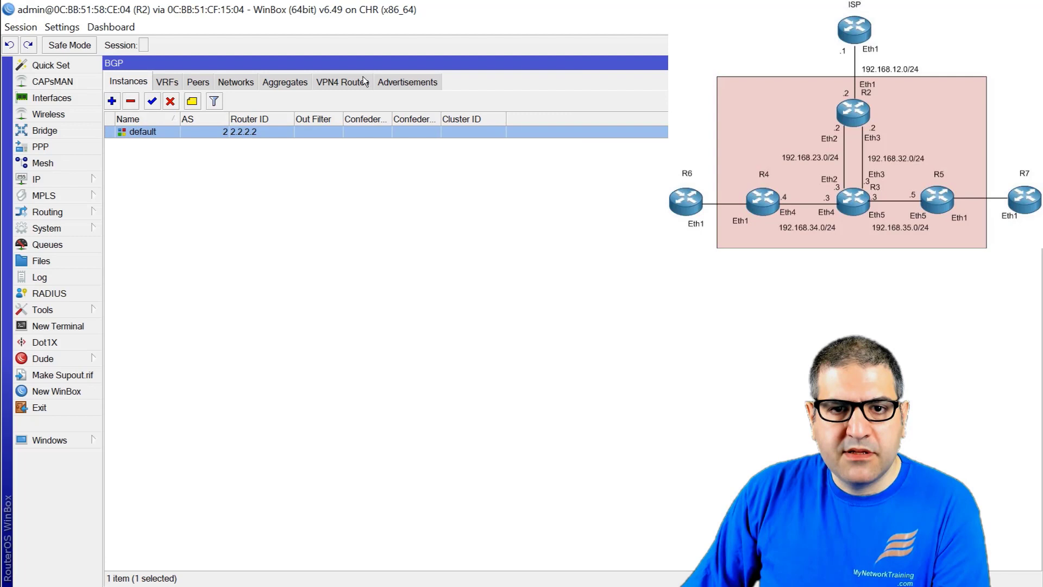
# Add a BGP peer on R2 named peer-to-ISP with remote address 192.168.12.1 and remote AS 1, and select its entry.
pyautogui.click(195, 82)
pyautogui.click(113, 102)
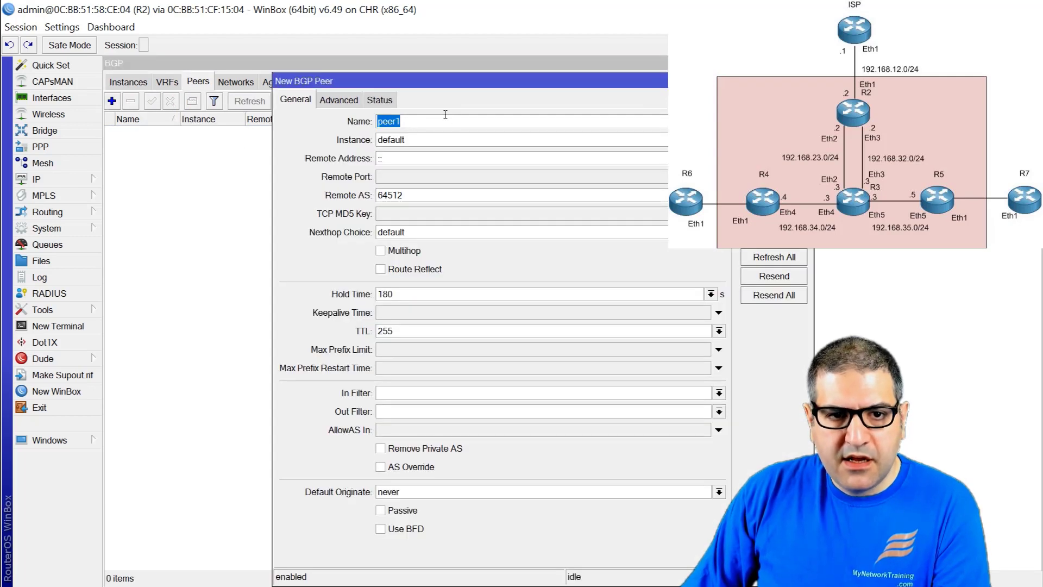
pyautogui.press('BackSpace')
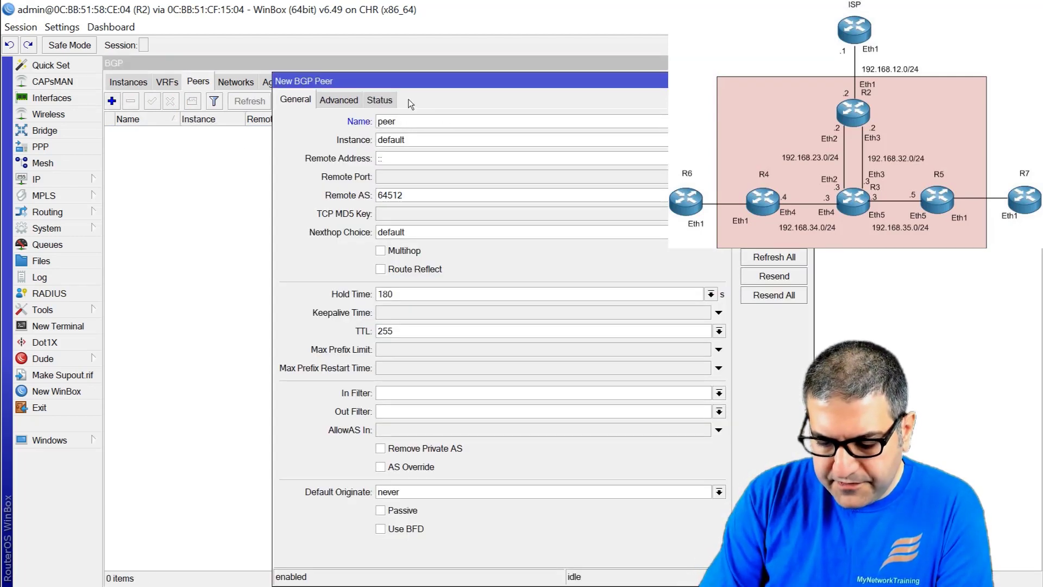
pyautogui.write('-to-ISP')
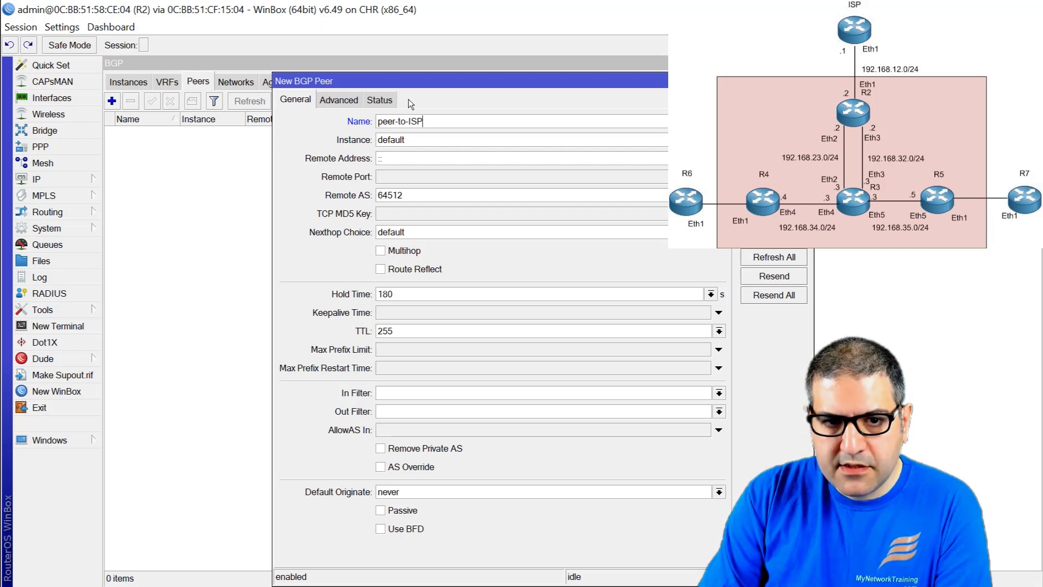
pyautogui.press('Tab')
pyautogui.press('Tab')
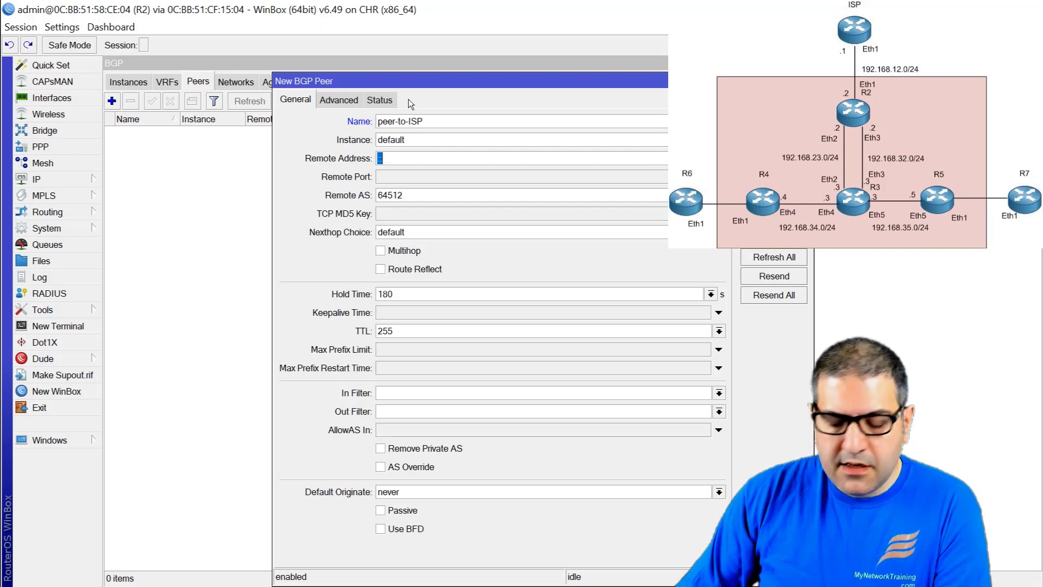
pyautogui.write('192.168.12.1')
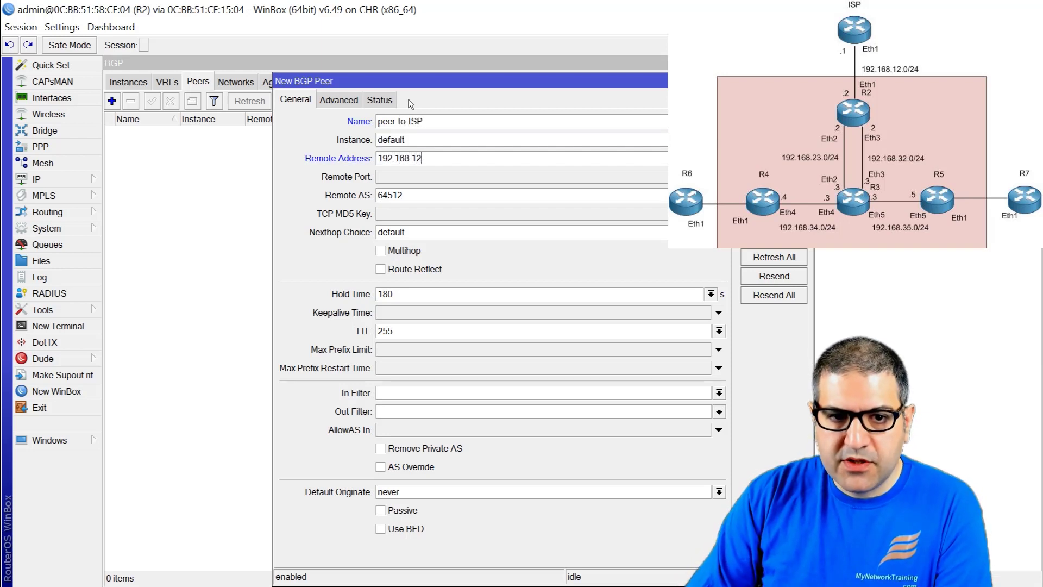
pyautogui.press('Tab')
pyautogui.press('Tab')
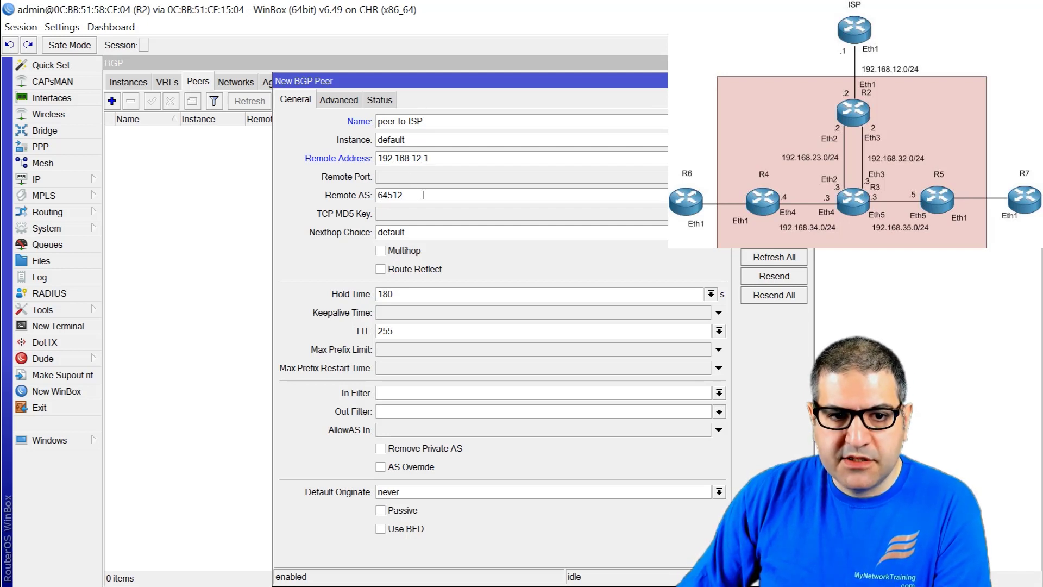
pyautogui.write('1')
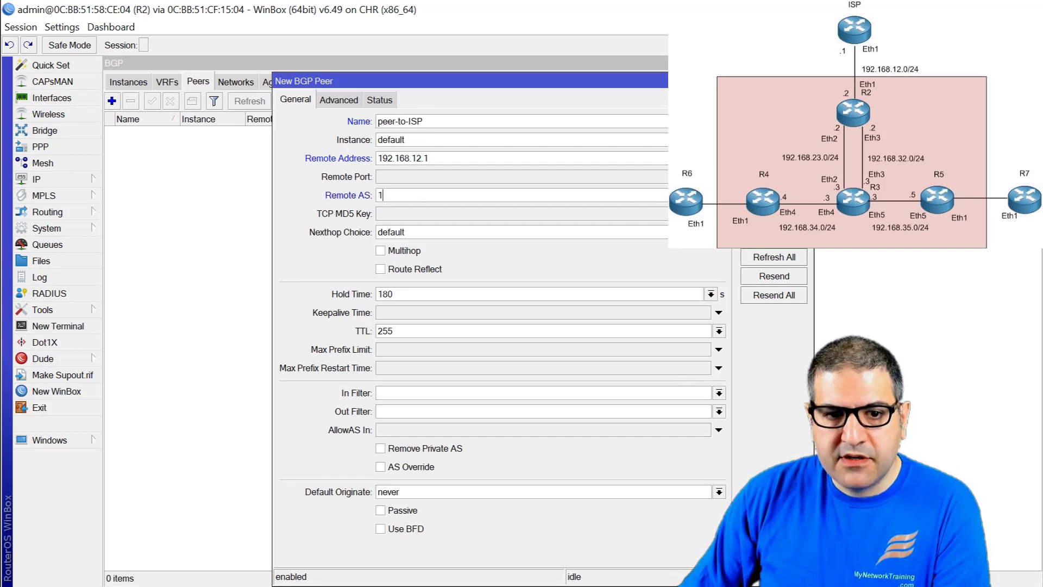
pyautogui.press('Return')
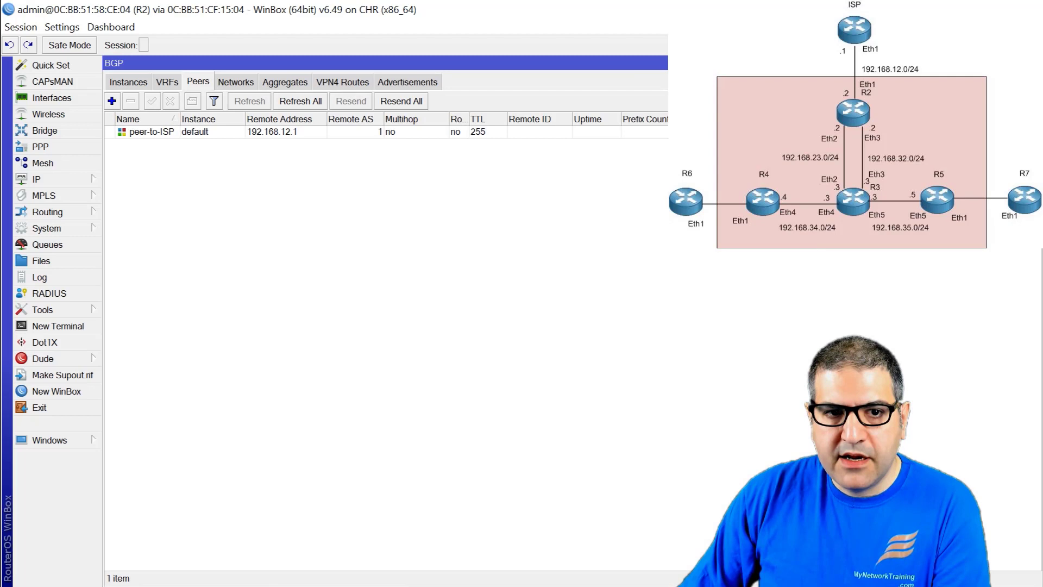
pyautogui.click(658, 137)
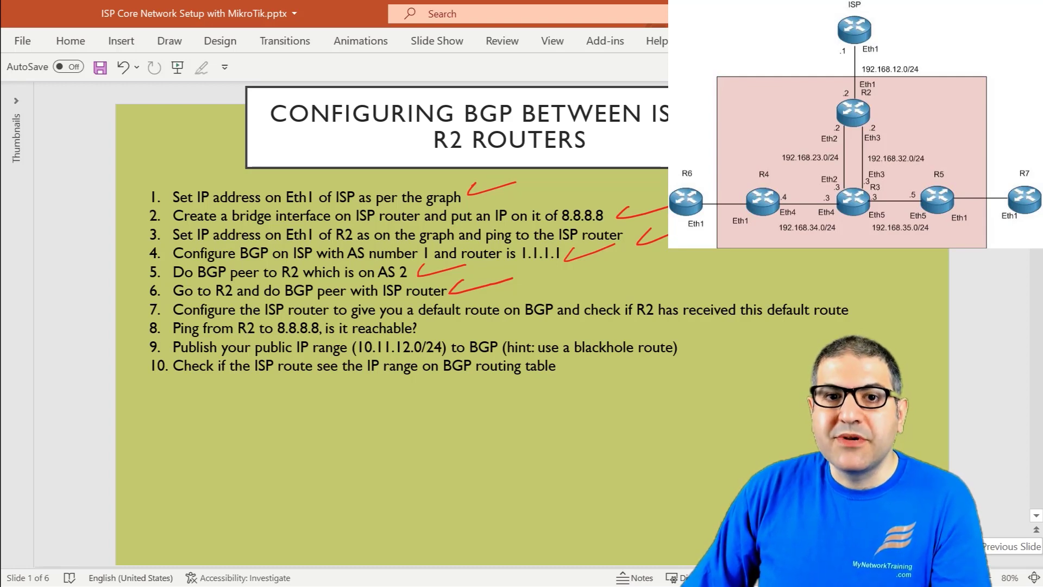
# Switch from the PowerPoint slide to R2's WinBox session and show its IP route list.
pyautogui.hotkey('alt', 'Tab')
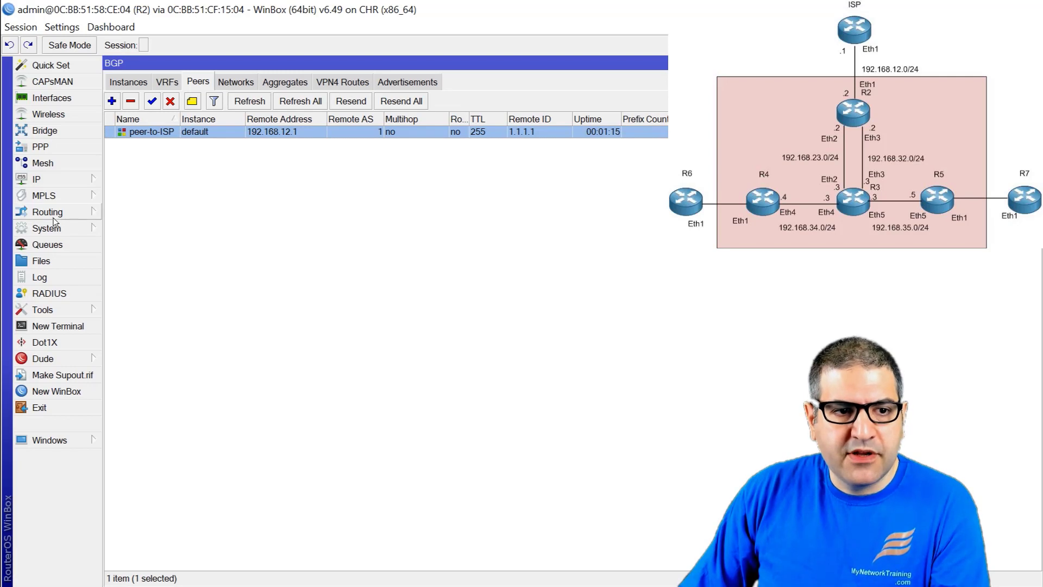
pyautogui.click(69, 184)
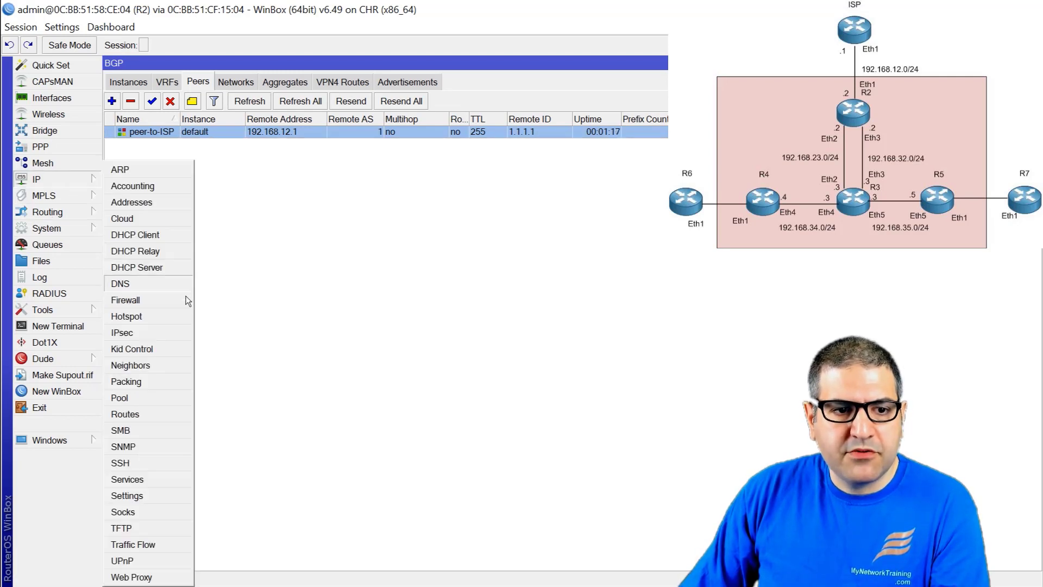
pyautogui.click(145, 423)
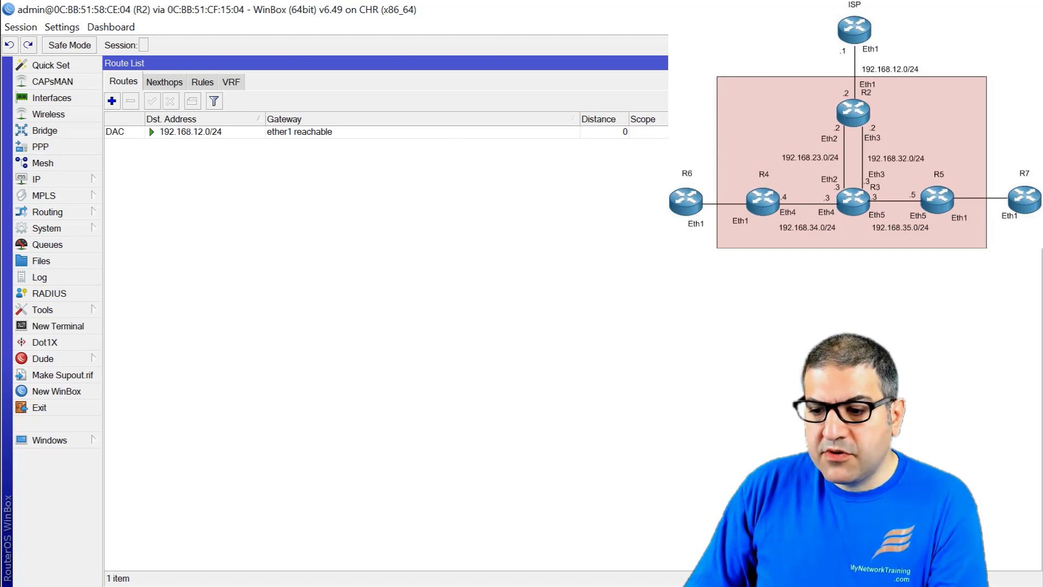
# In the ISP router's WinBox session, set Default Originate of peer-to-R2 to always, and select the default route in R2's route list.
pyautogui.hotkey('alt', 'Tab')
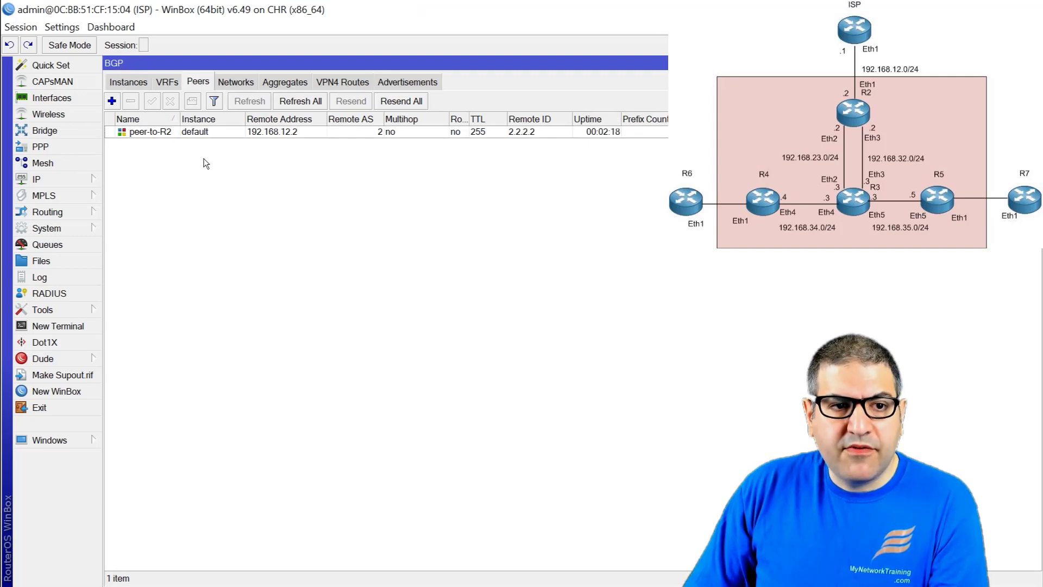
pyautogui.click(131, 84)
pyautogui.click(197, 84)
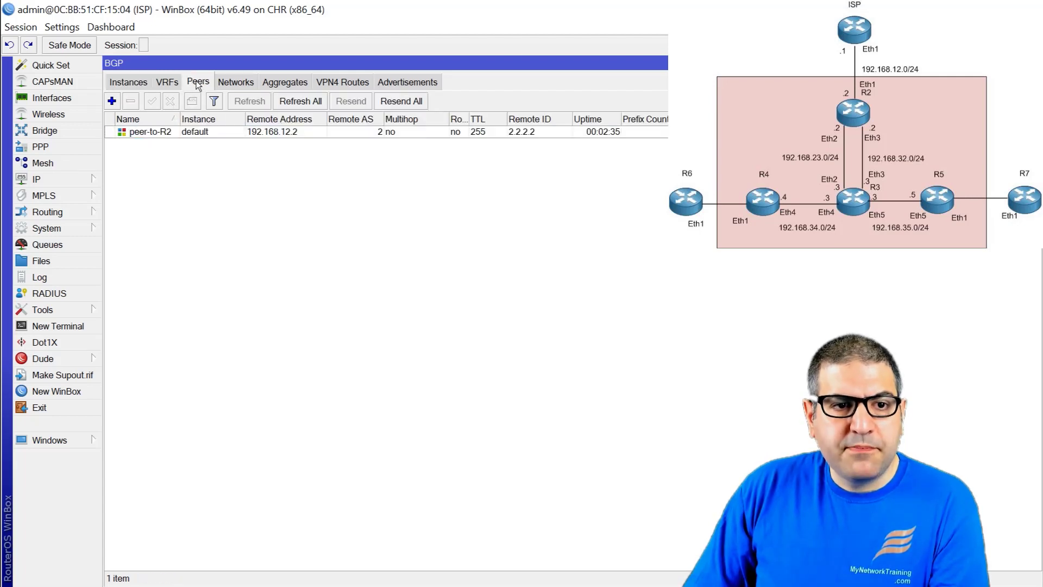
pyautogui.doubleClick(199, 134)
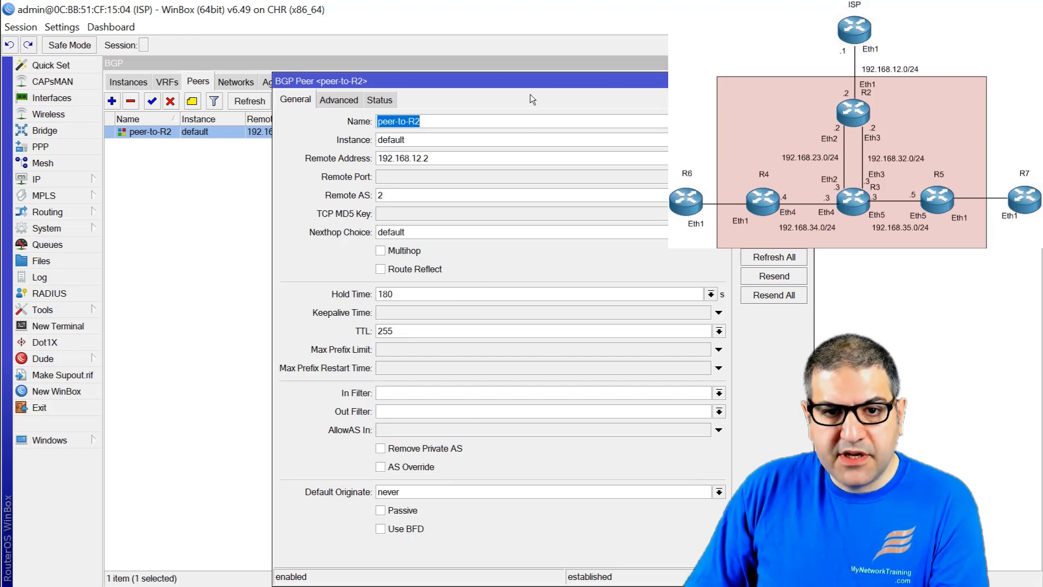
pyautogui.moveTo(537, 79); pyautogui.dragTo(398, 64)
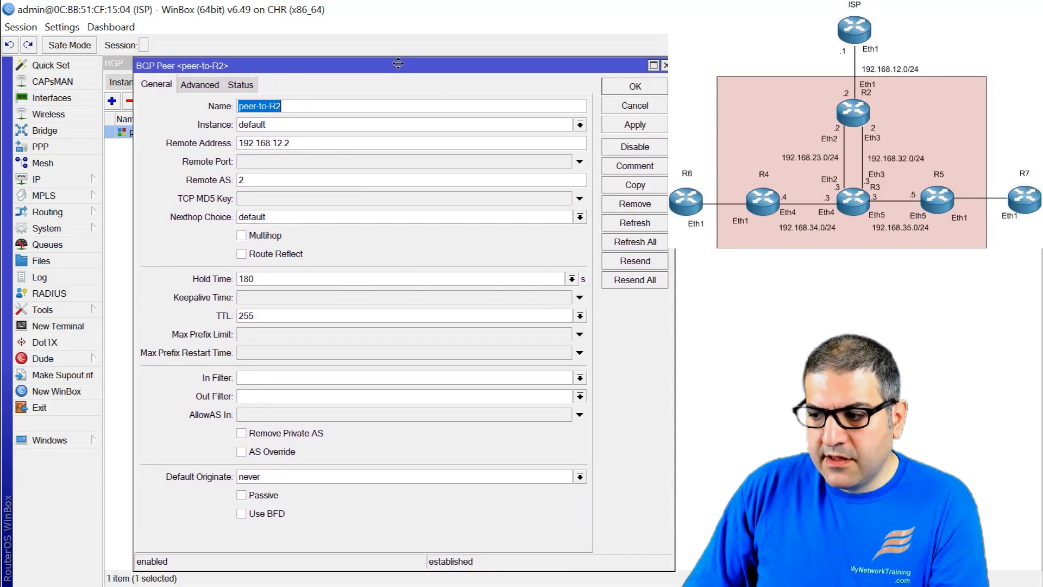
pyautogui.click(299, 478)
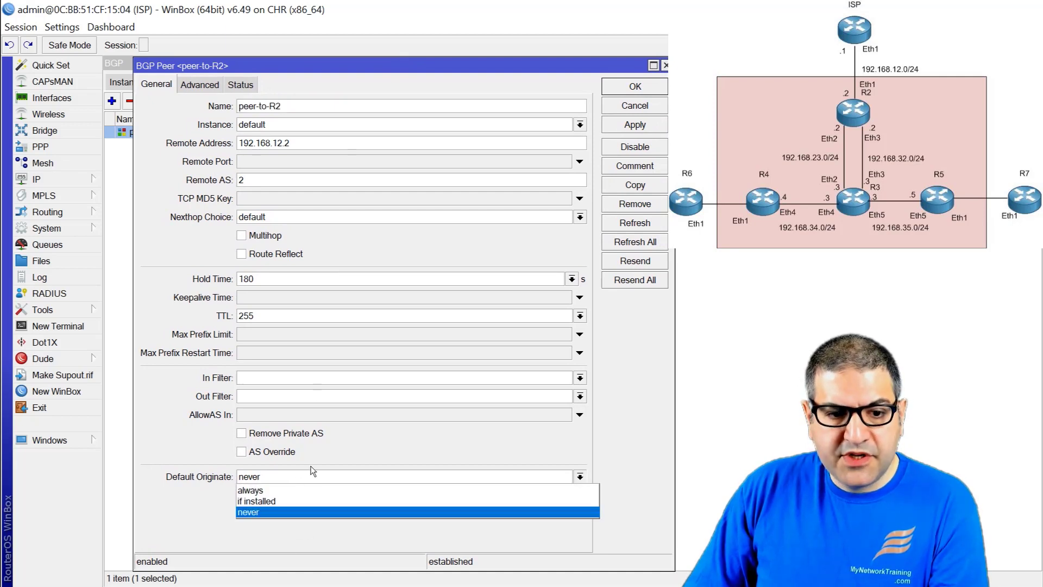
pyautogui.click(273, 490)
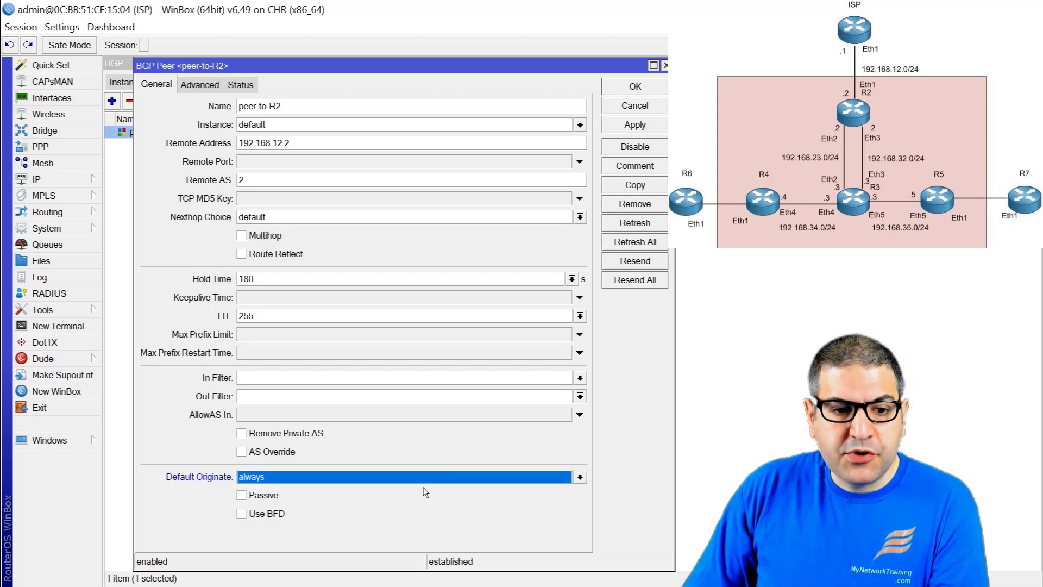
pyautogui.click(649, 92)
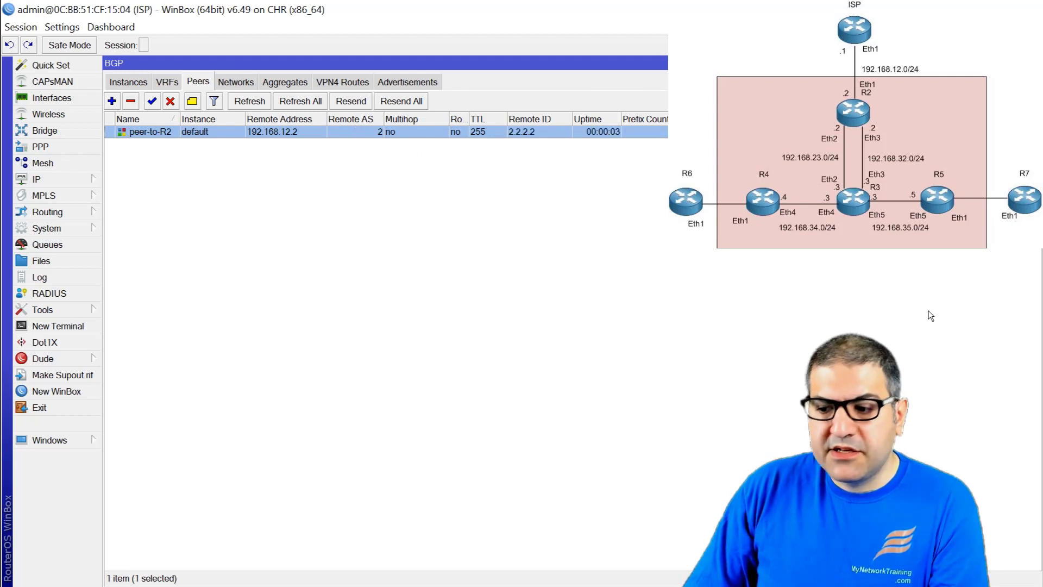
pyautogui.hotkey('alt', 'Tab')
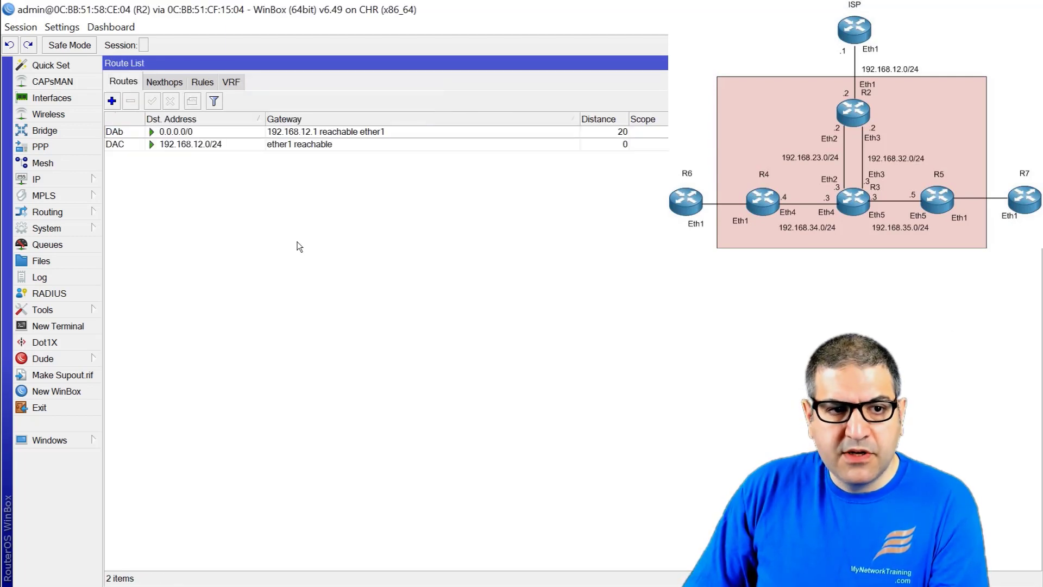
pyautogui.click(133, 131)
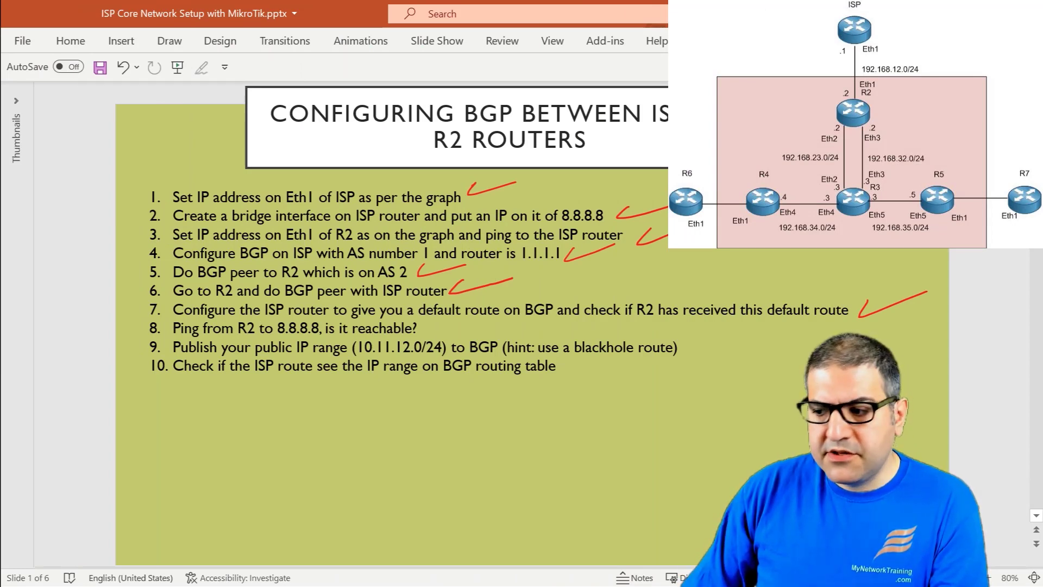
# Switch to the OneNote network diagram and draw a thick red arrow pointing at the handwritten 8.8.8.8.
pyautogui.hotkey('alt', 'Tab')
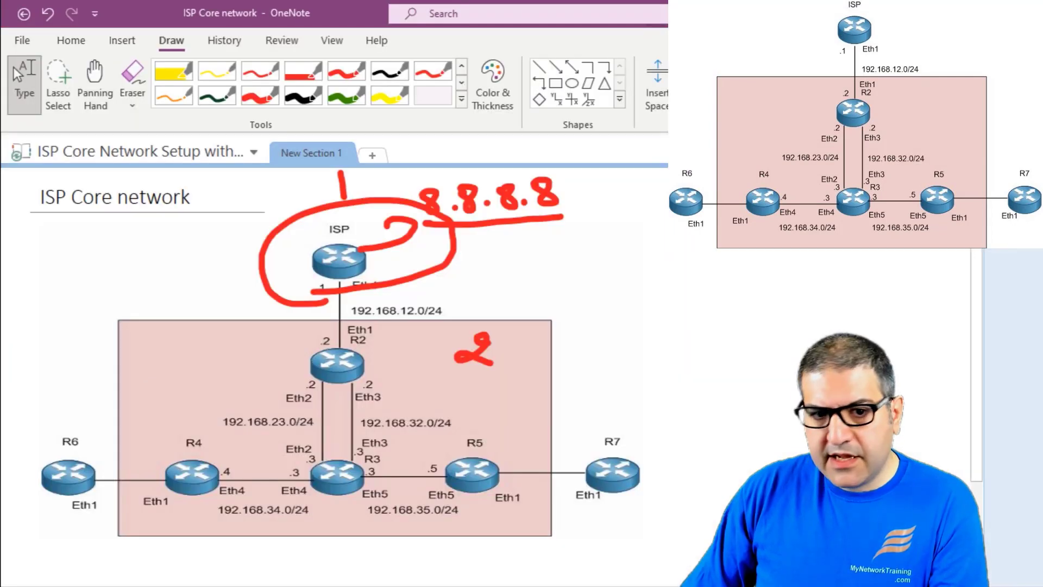
pyautogui.click(260, 95)
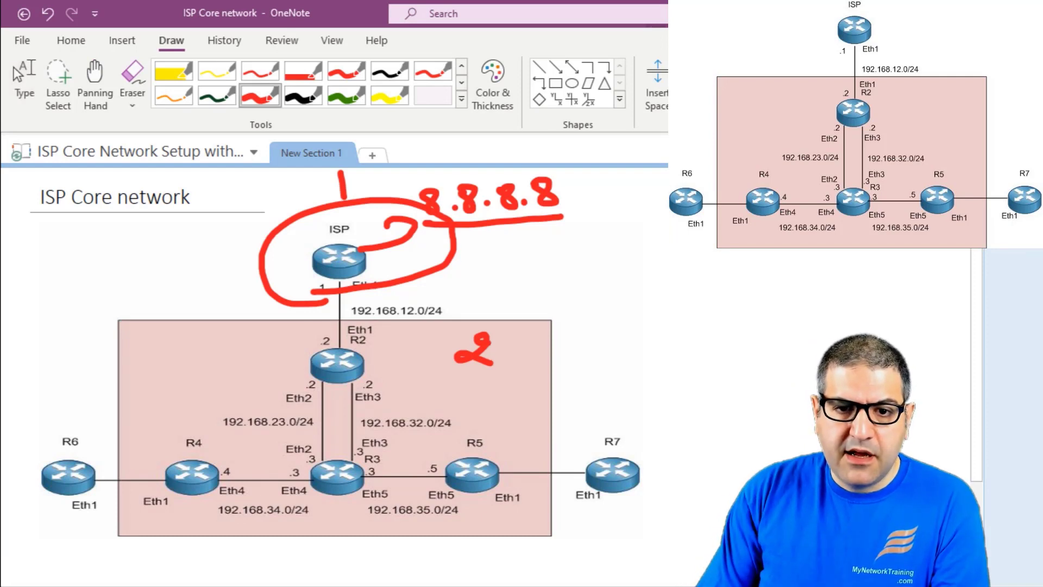
pyautogui.moveTo(600, 195)
pyautogui.mouseDown()
pyautogui.moveTo(582, 189)
pyautogui.moveTo(590, 210)
pyautogui.mouseUp()
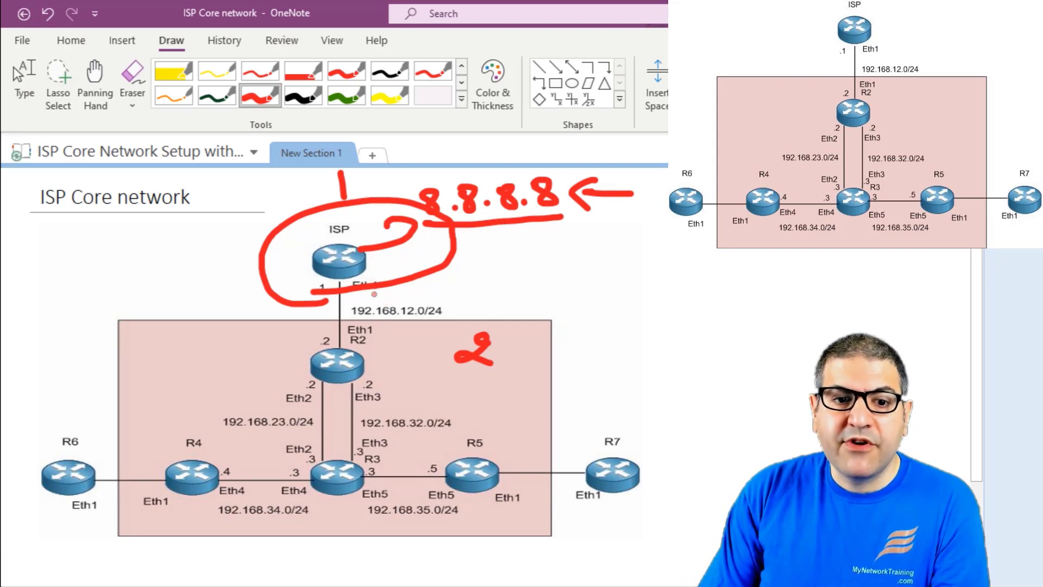
pyautogui.press('Escape')
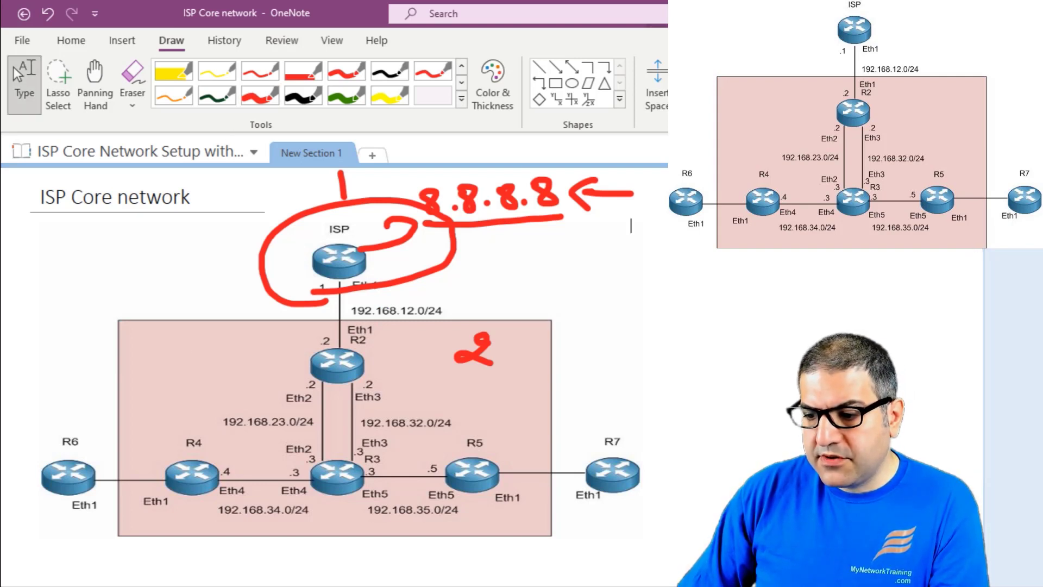
# Switch to R2's WinBox session, ping 8.8.8.8, and stop the ping after several replies.
pyautogui.hotkey('alt', 'Tab')
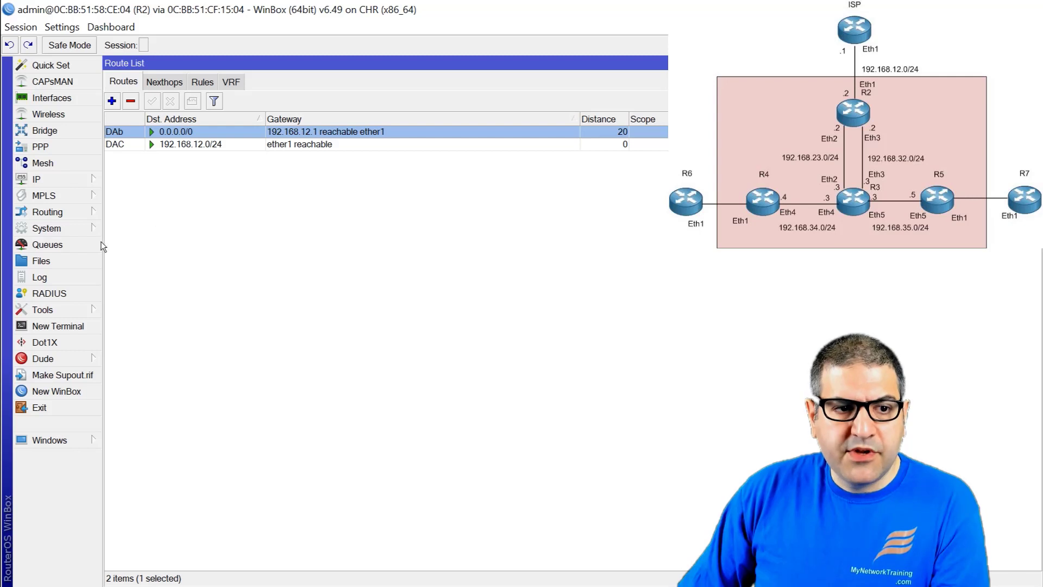
pyautogui.click(70, 310)
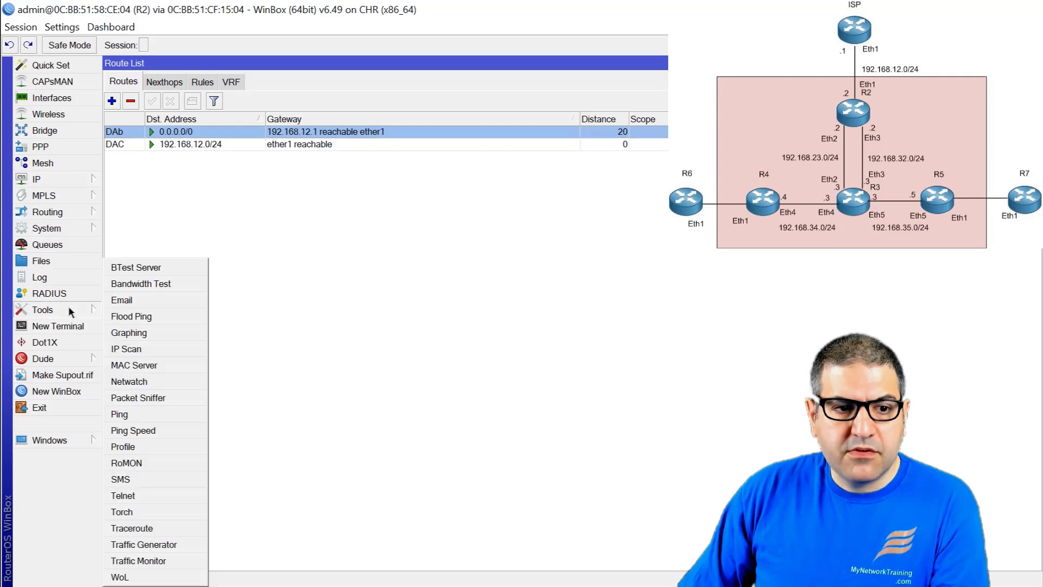
pyautogui.click(167, 414)
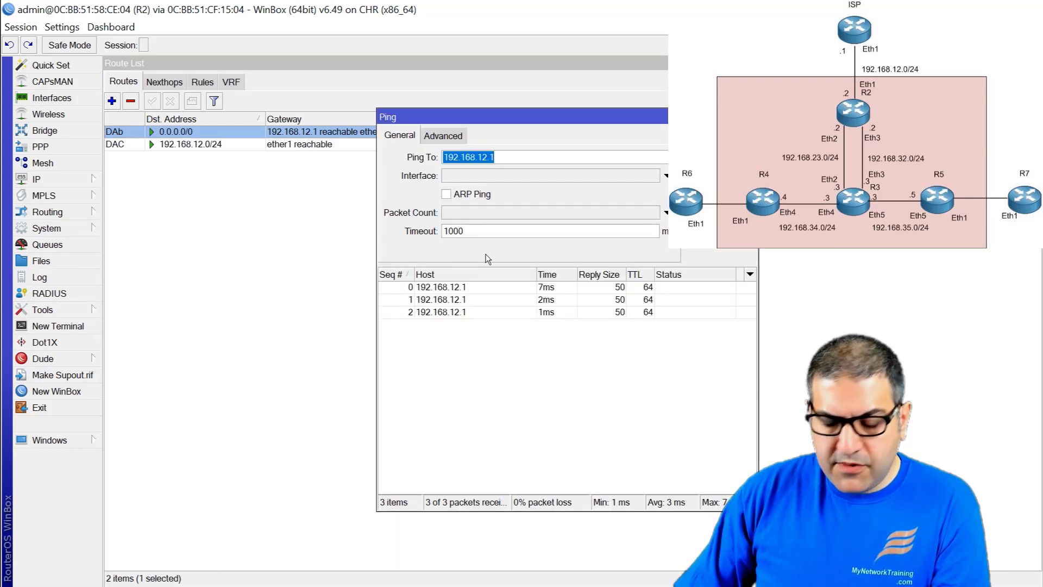
pyautogui.write('8.8.8.8')
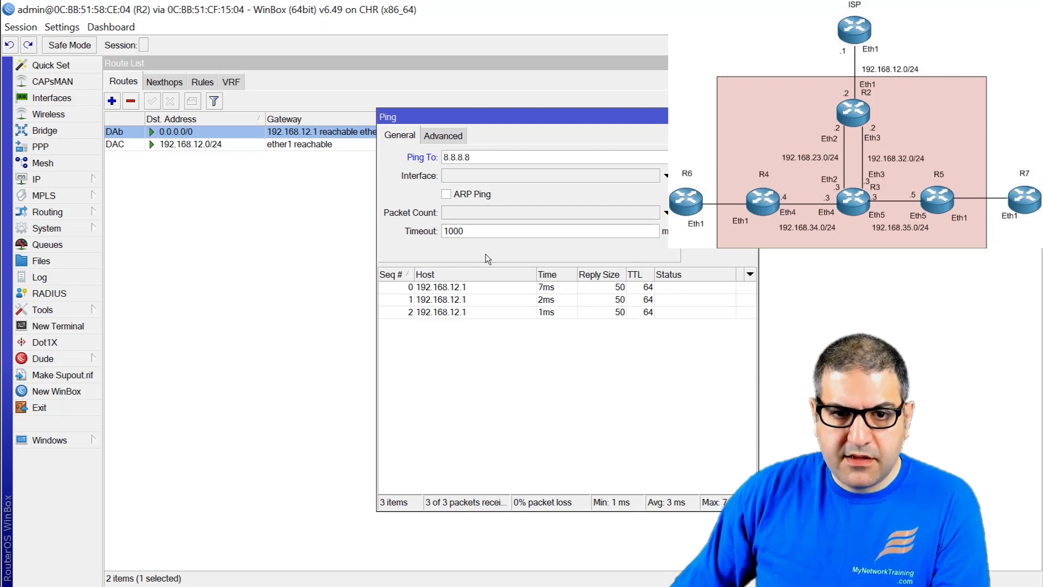
pyautogui.click(443, 137)
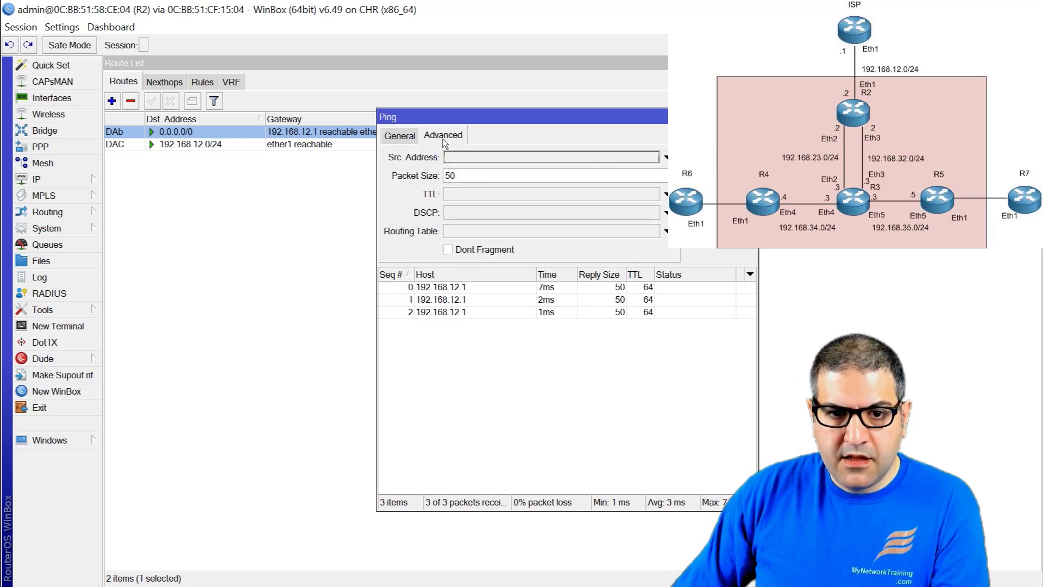
pyautogui.click(411, 142)
pyautogui.press('Return')
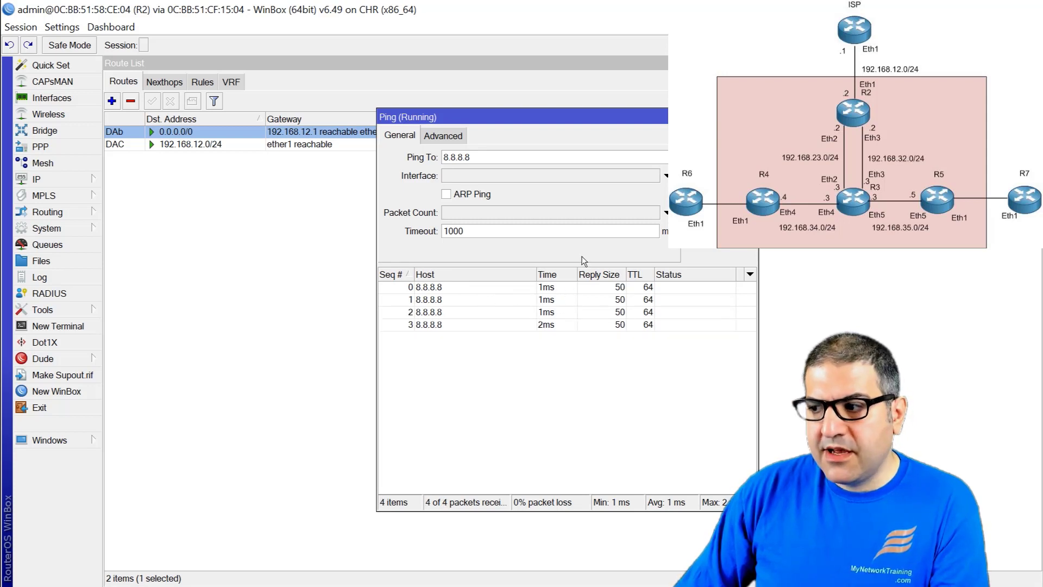
pyautogui.moveTo(558, 117); pyautogui.dragTo(377, 120)
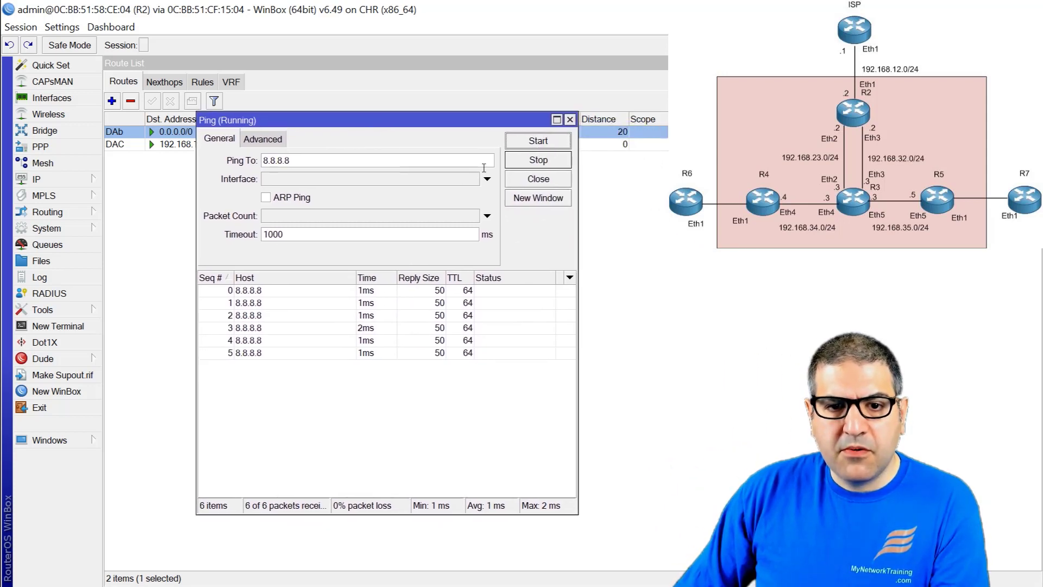
pyautogui.click(538, 160)
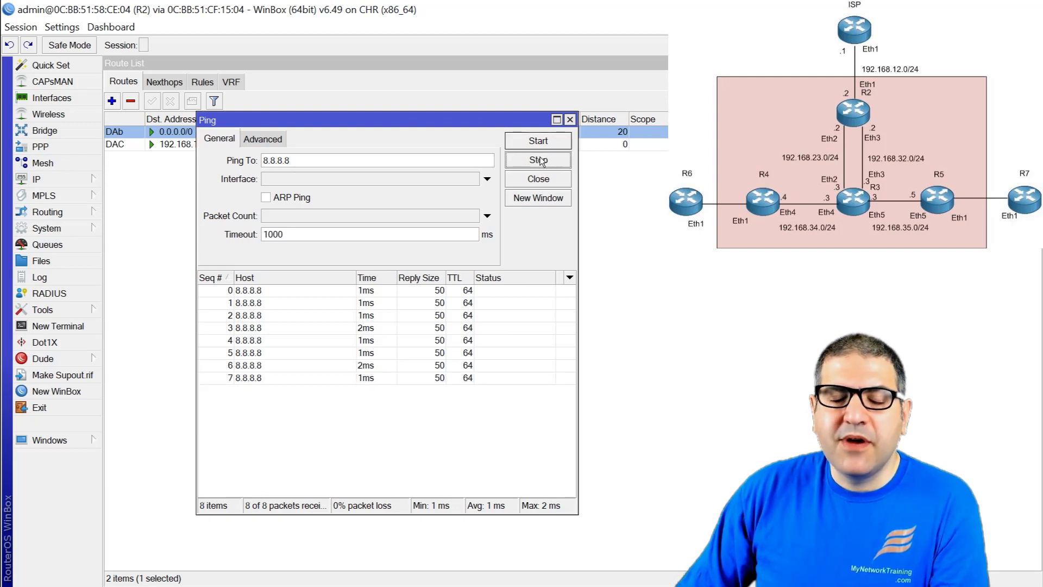